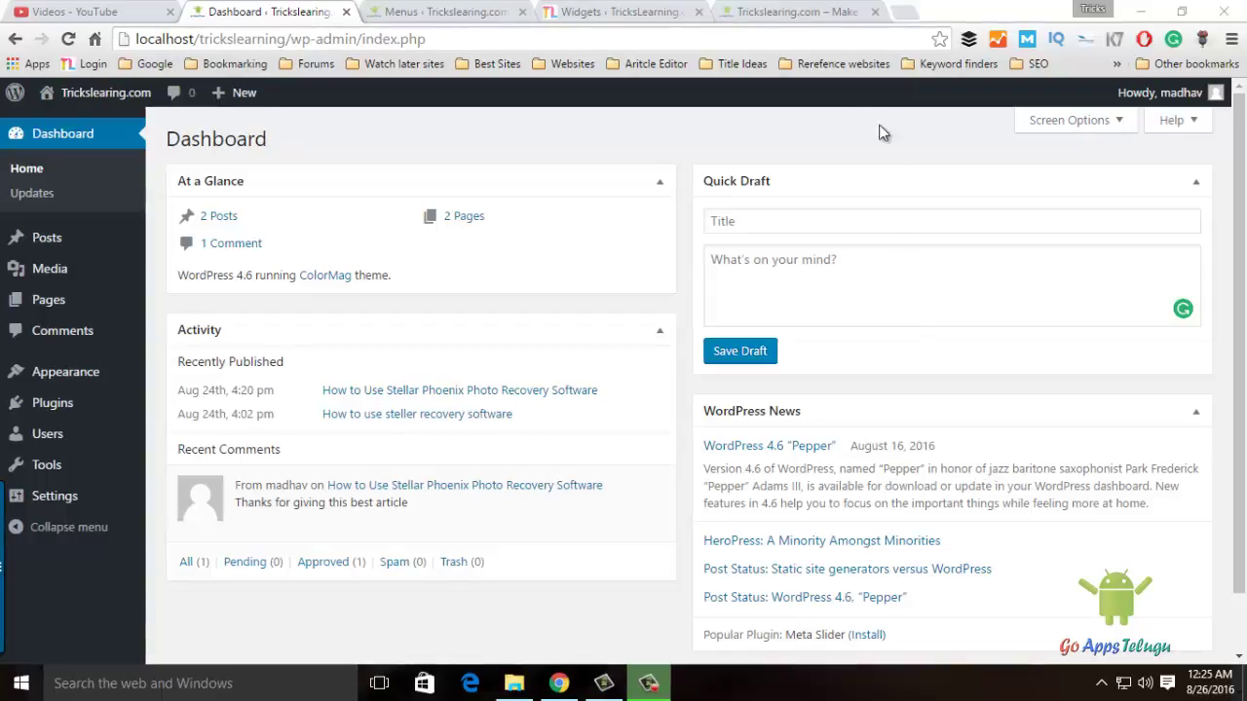
- Compare the navigation menu on the local site's front page with the one on trickslearning.com
click(824, 13)
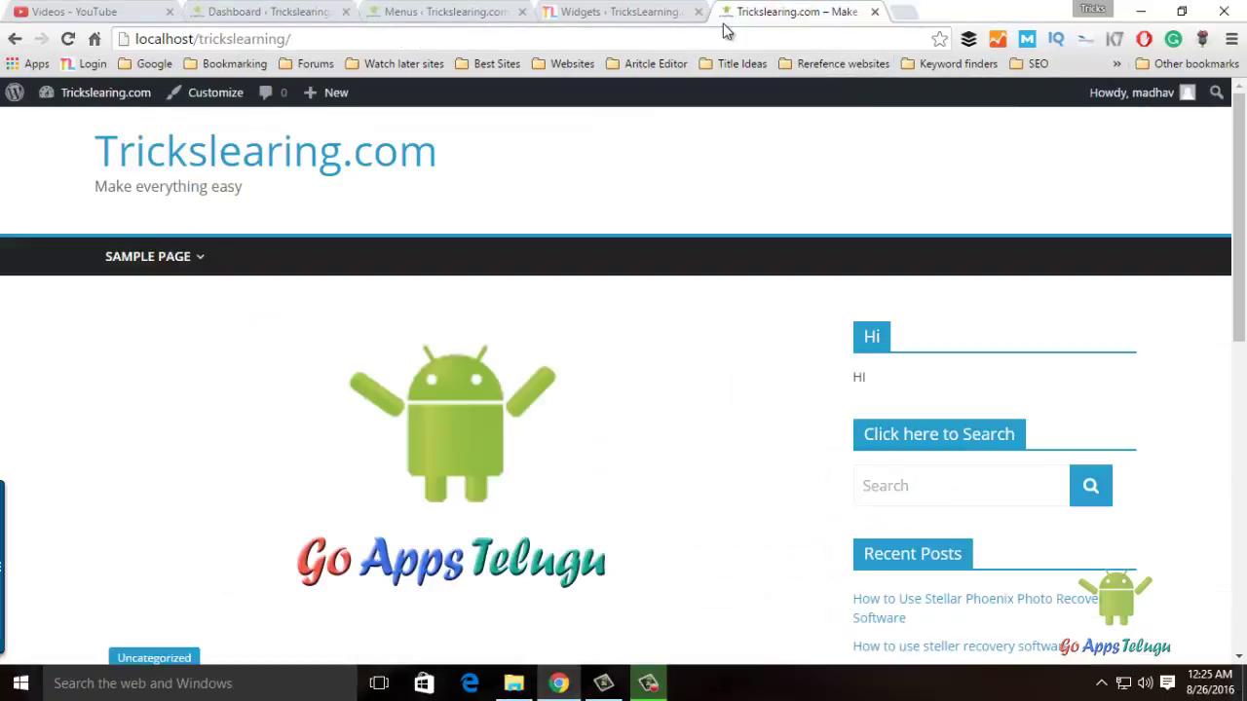
mouse_move(134, 261)
key(ctrl+shift+t)
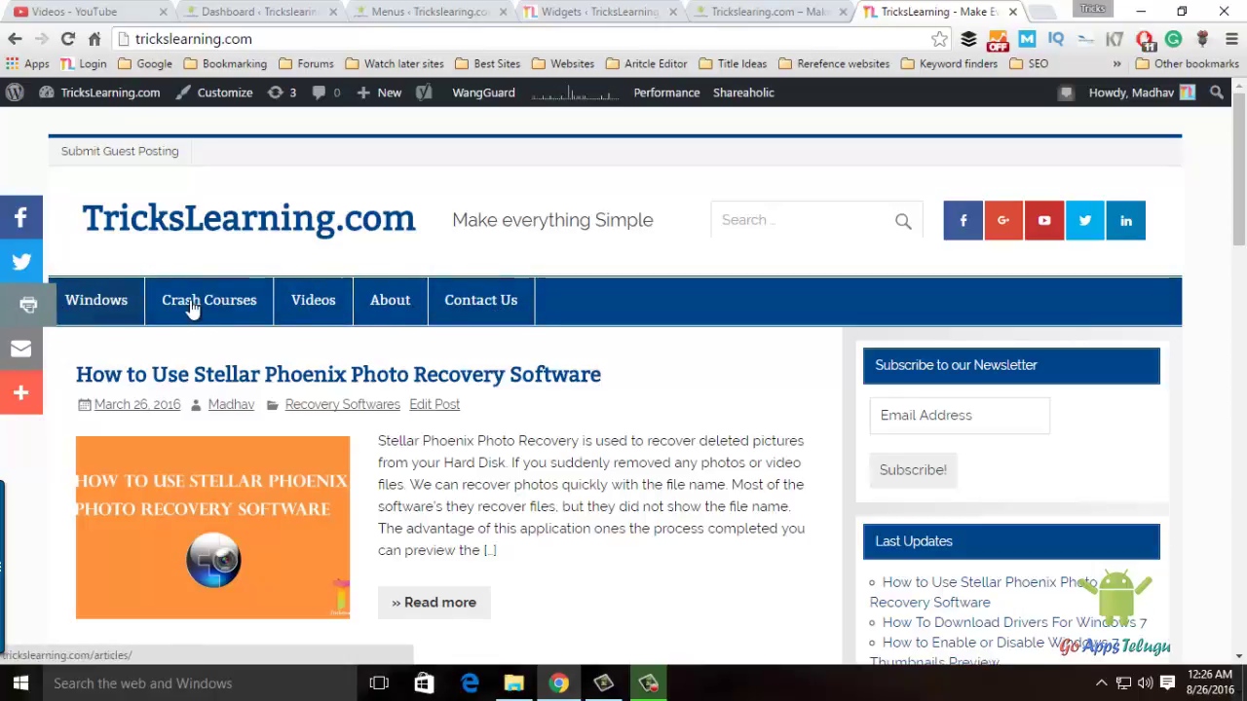
mouse_move(222, 292)
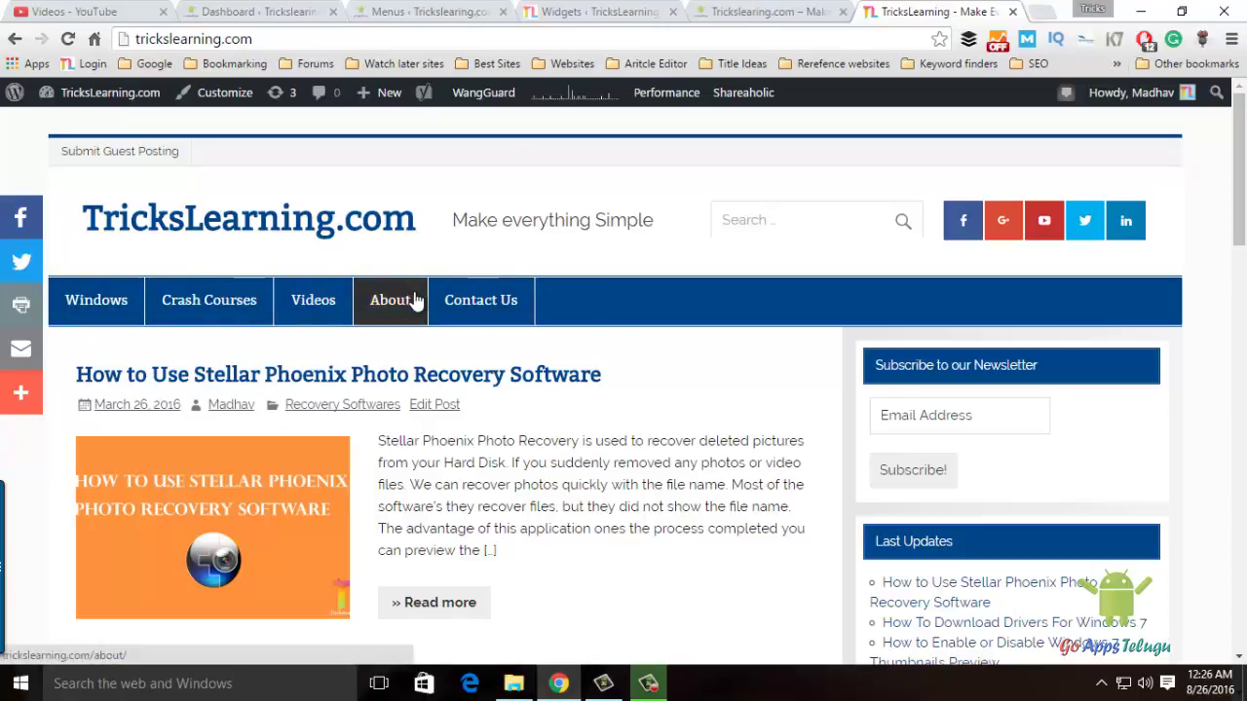
click(784, 14)
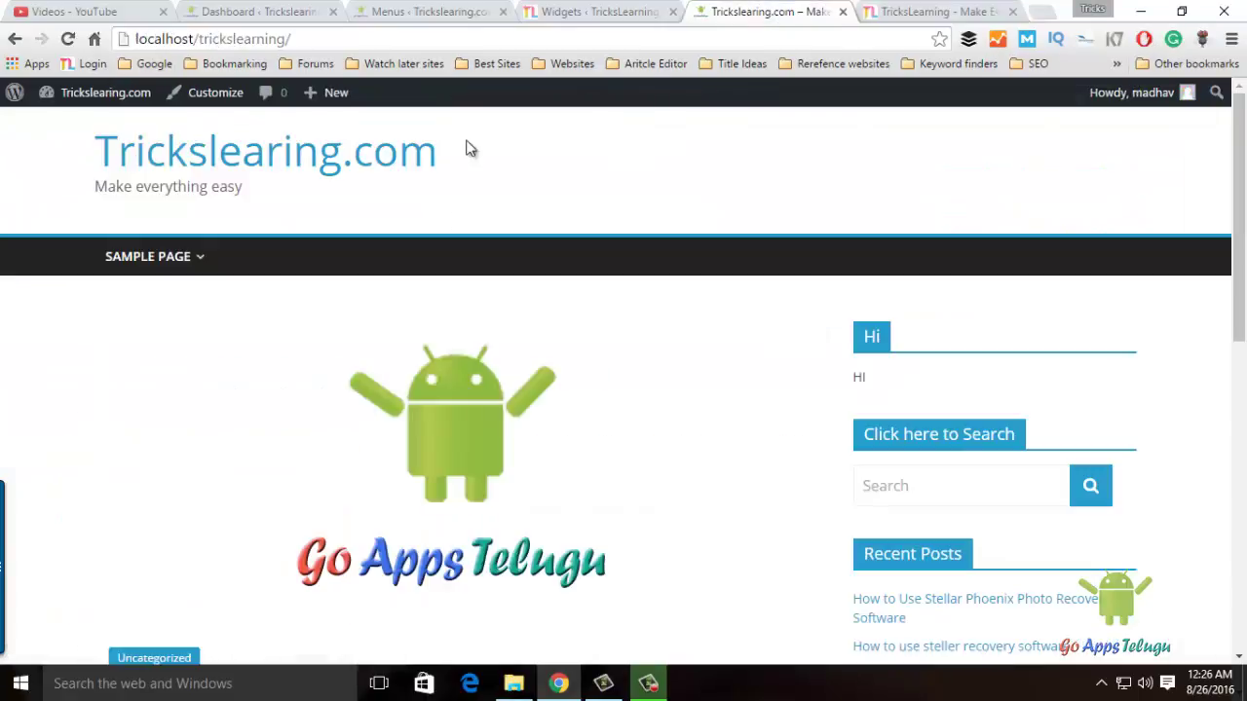
- Open the menu editing page in the local site's dashboard and compare its items with the front page's navigation bar
click(261, 11)
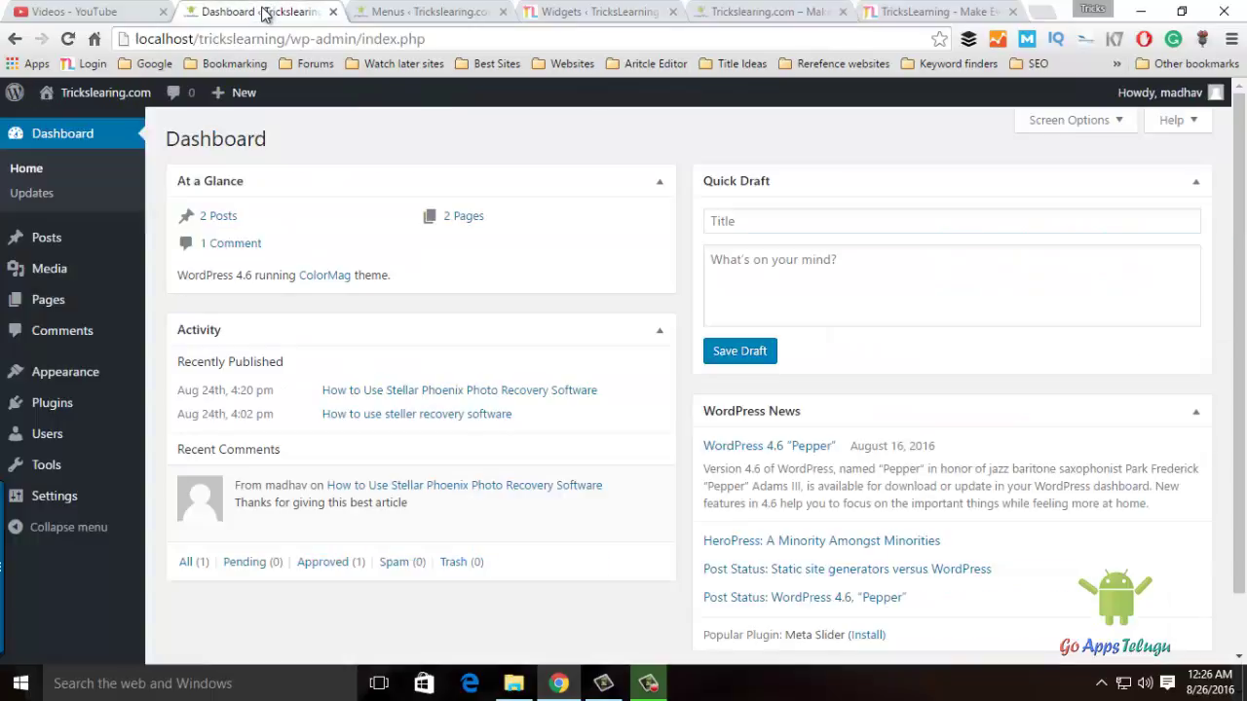
mouse_move(59, 374)
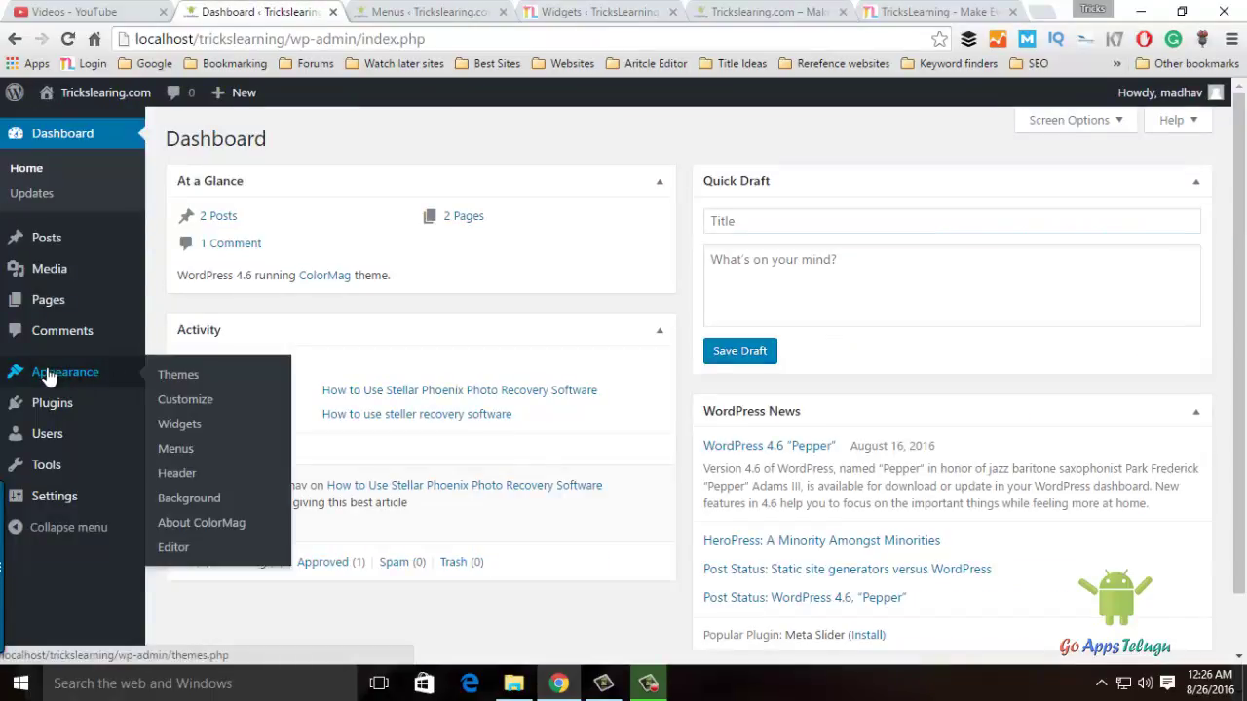
click(180, 448)
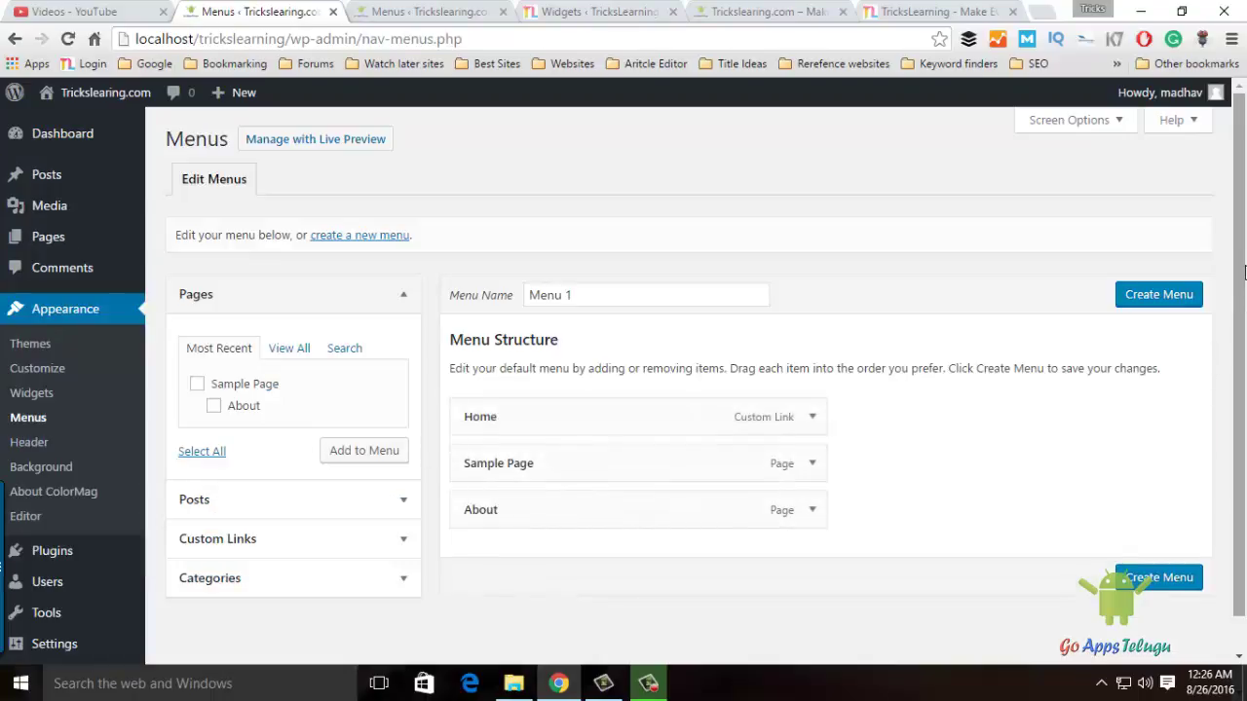
scroll(1242, 273, down, 1)
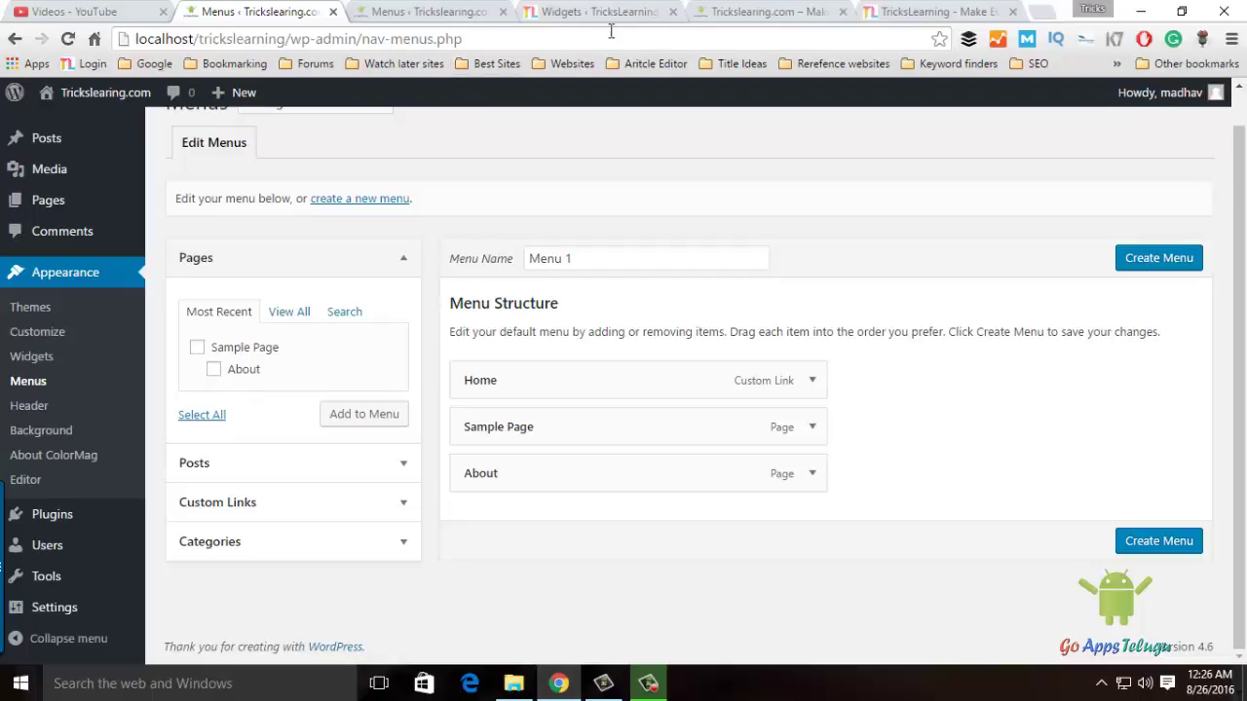
click(789, 21)
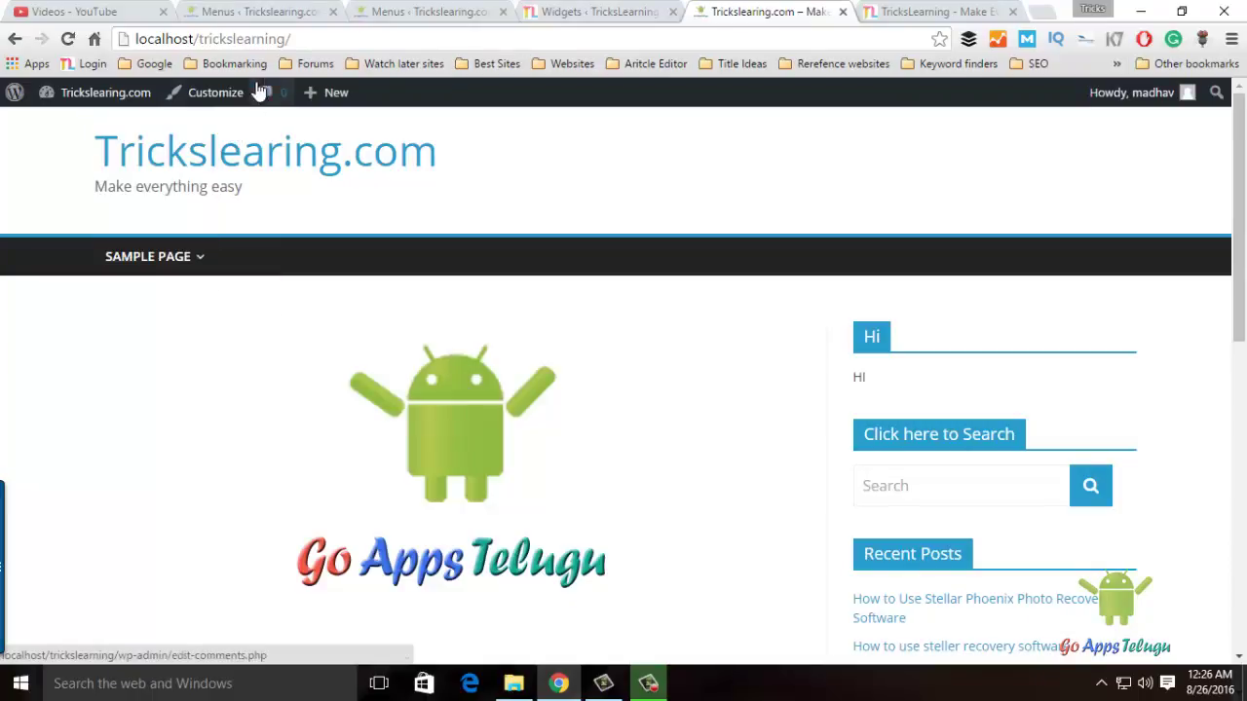
click(250, 8)
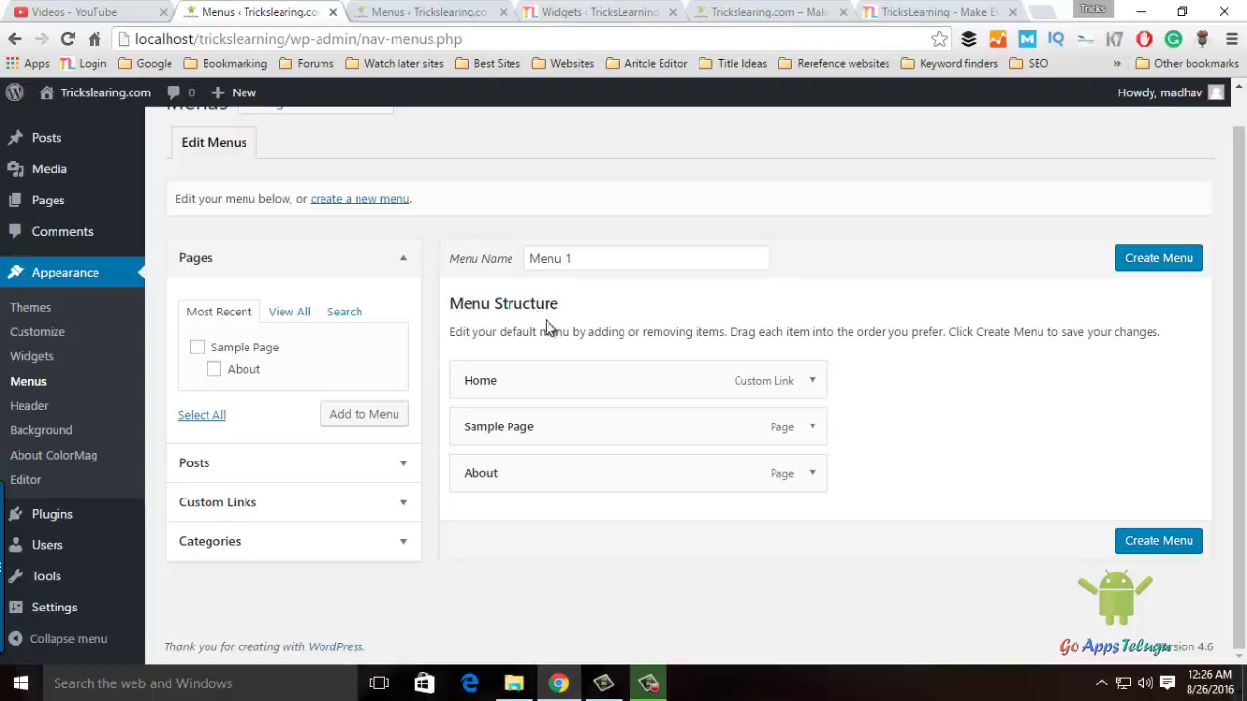
- Remove the Home, Sample Page and About items from the Menu 1 structure
click(808, 386)
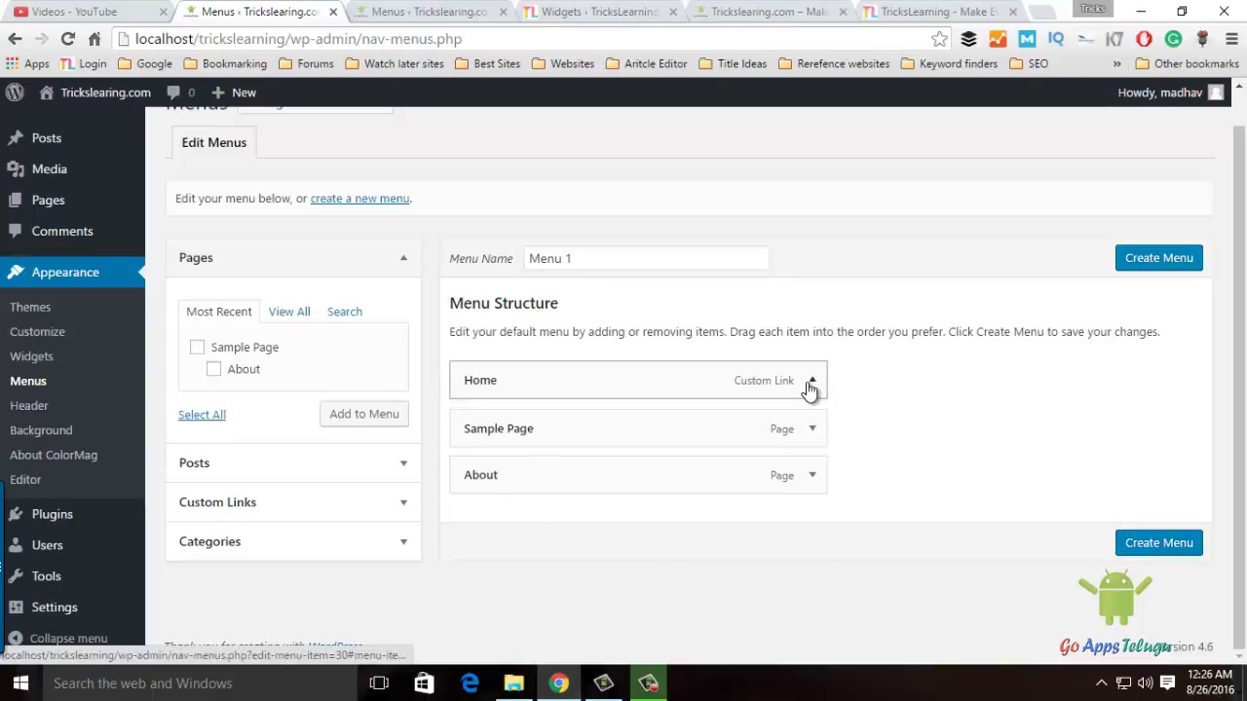
click(475, 565)
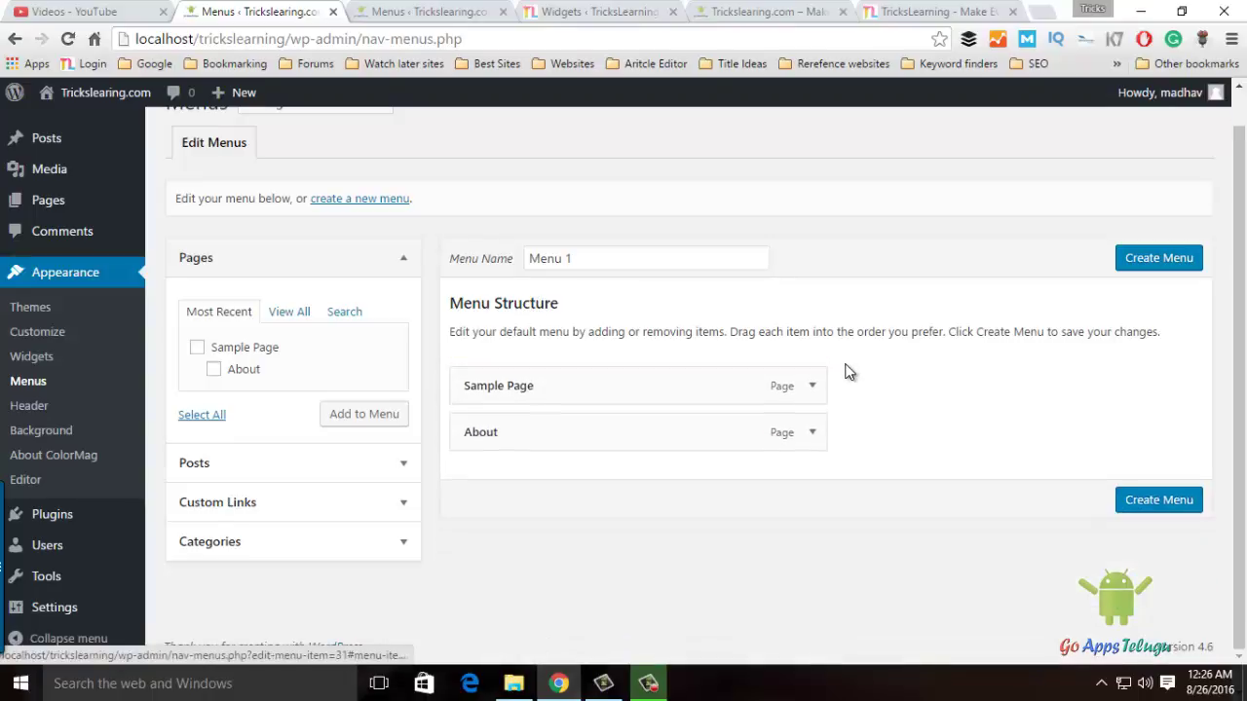
click(811, 385)
click(476, 547)
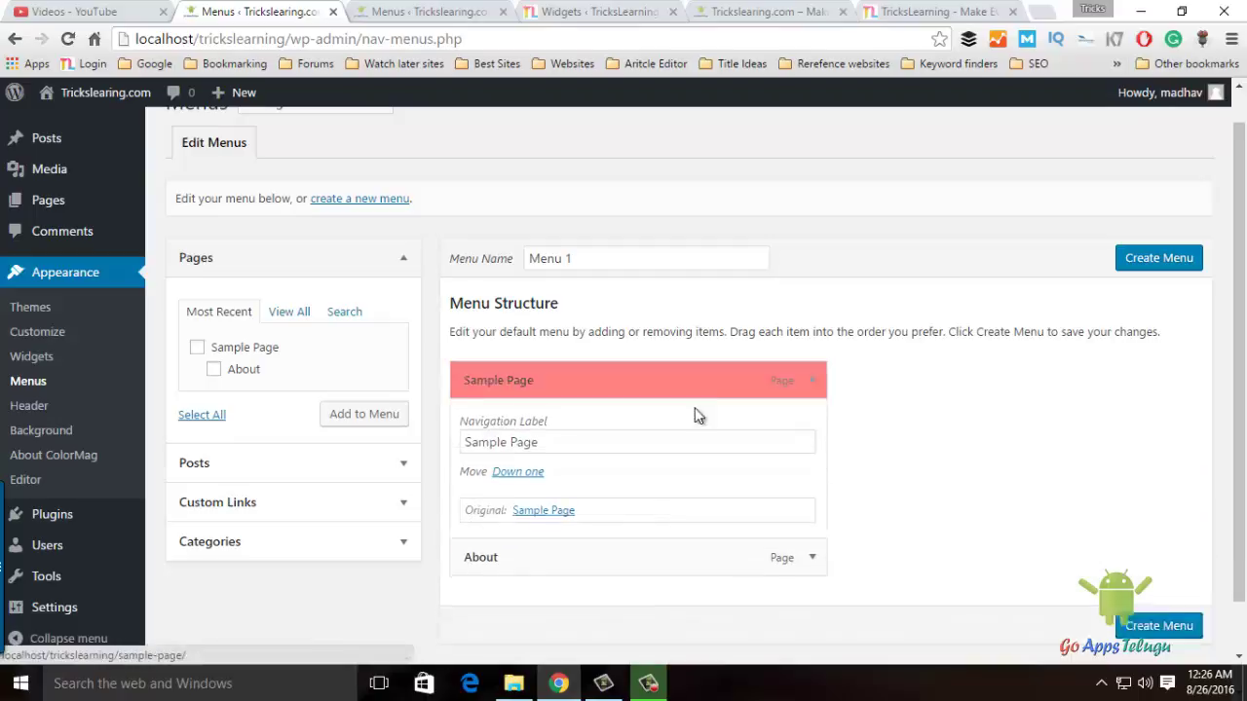
click(809, 381)
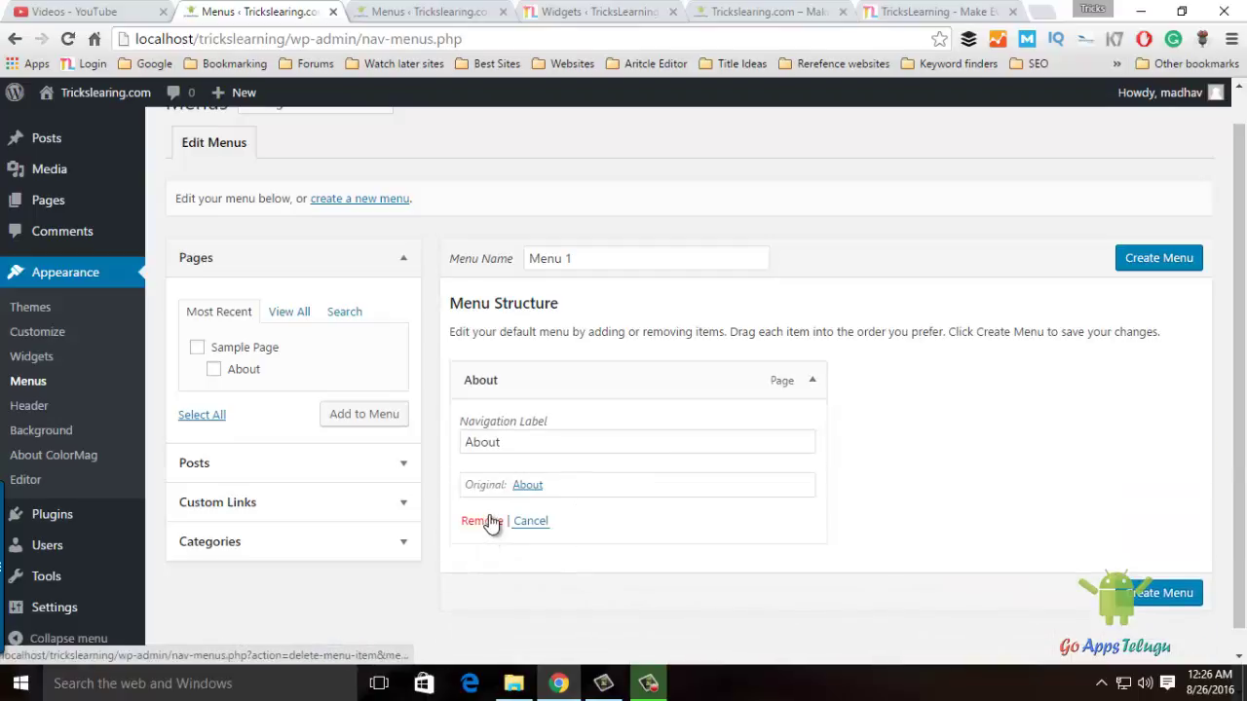
click(482, 522)
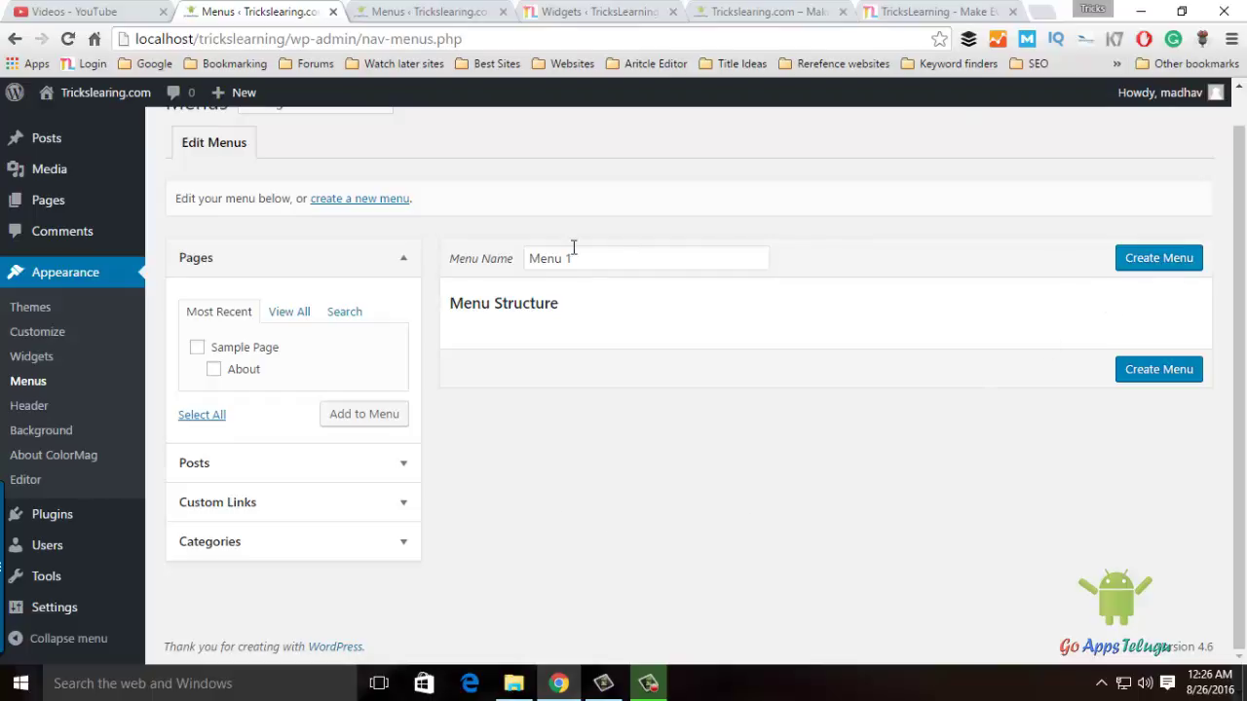
- Create and save an empty menu named Footer, and check the theme locations available for menus
drag(589, 261, 500, 269)
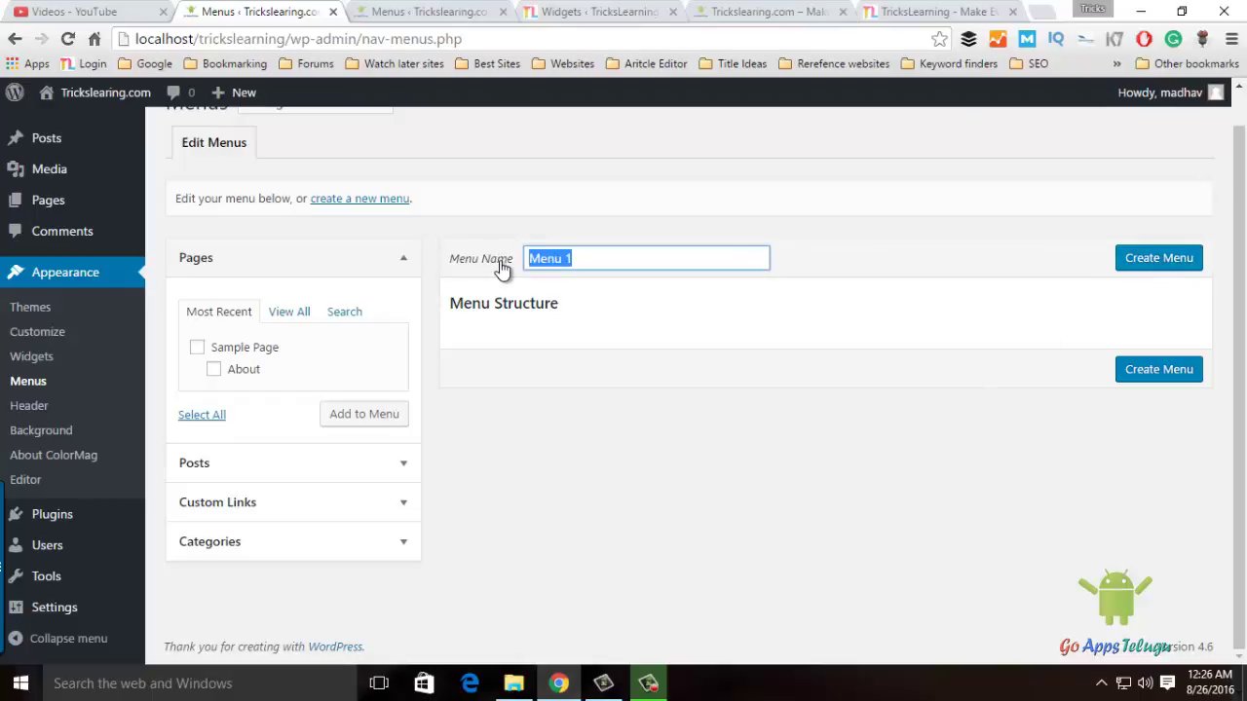
text(Footer)
click(1174, 257)
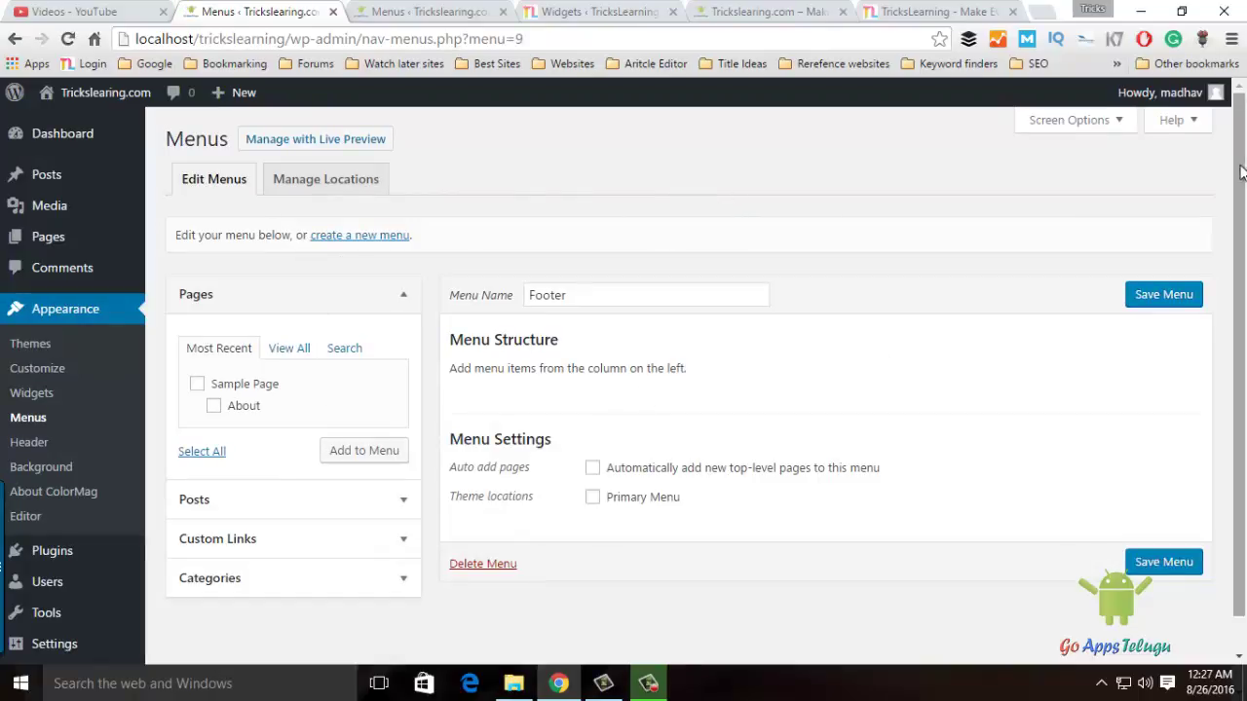
scroll(1239, 172, down, 1)
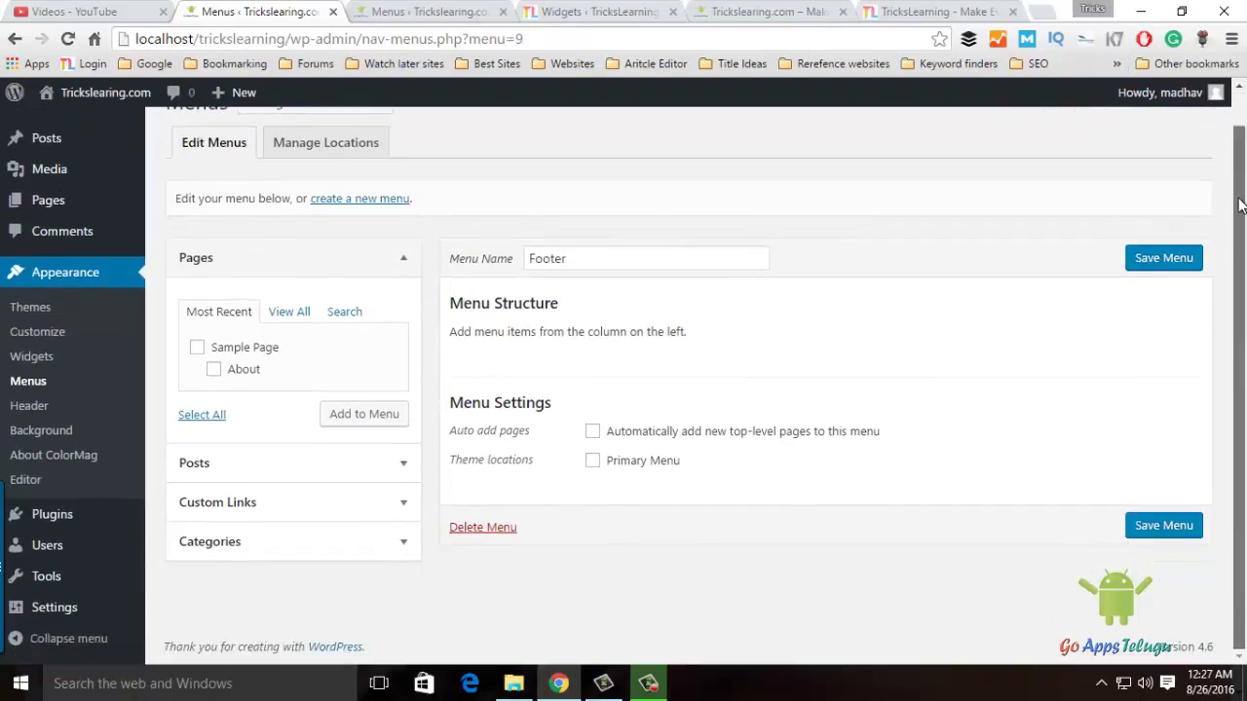
click(1155, 272)
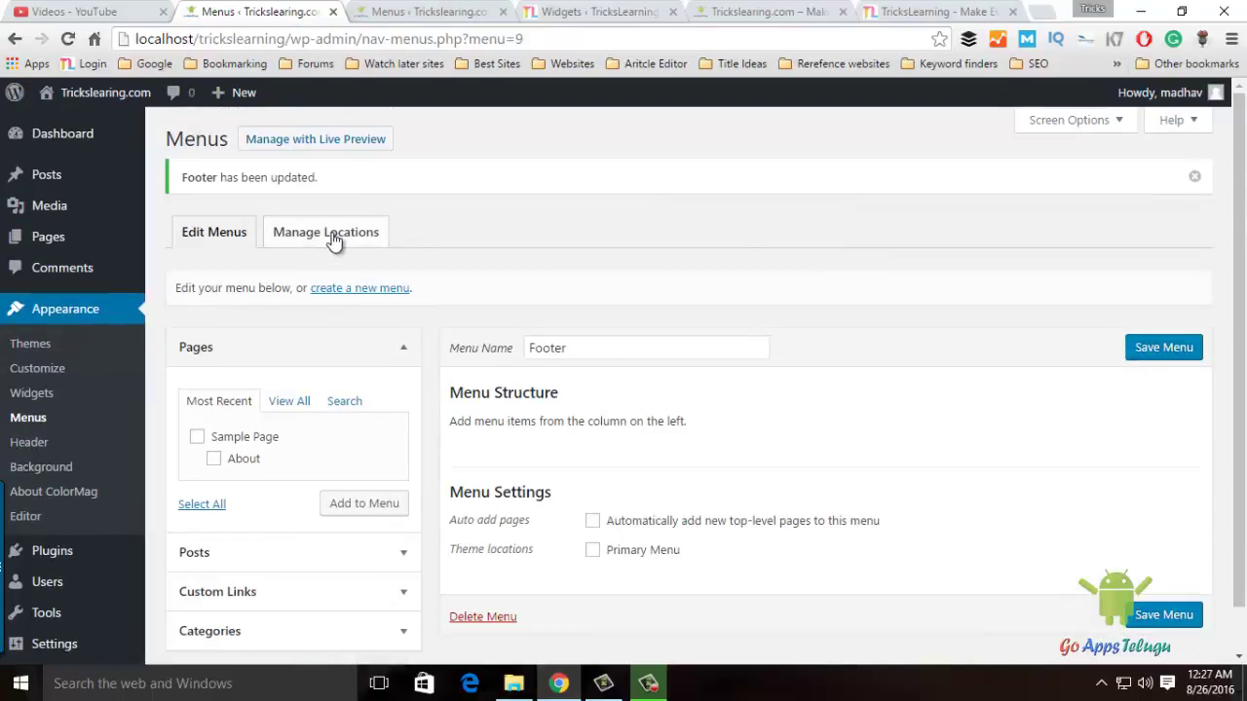
click(334, 237)
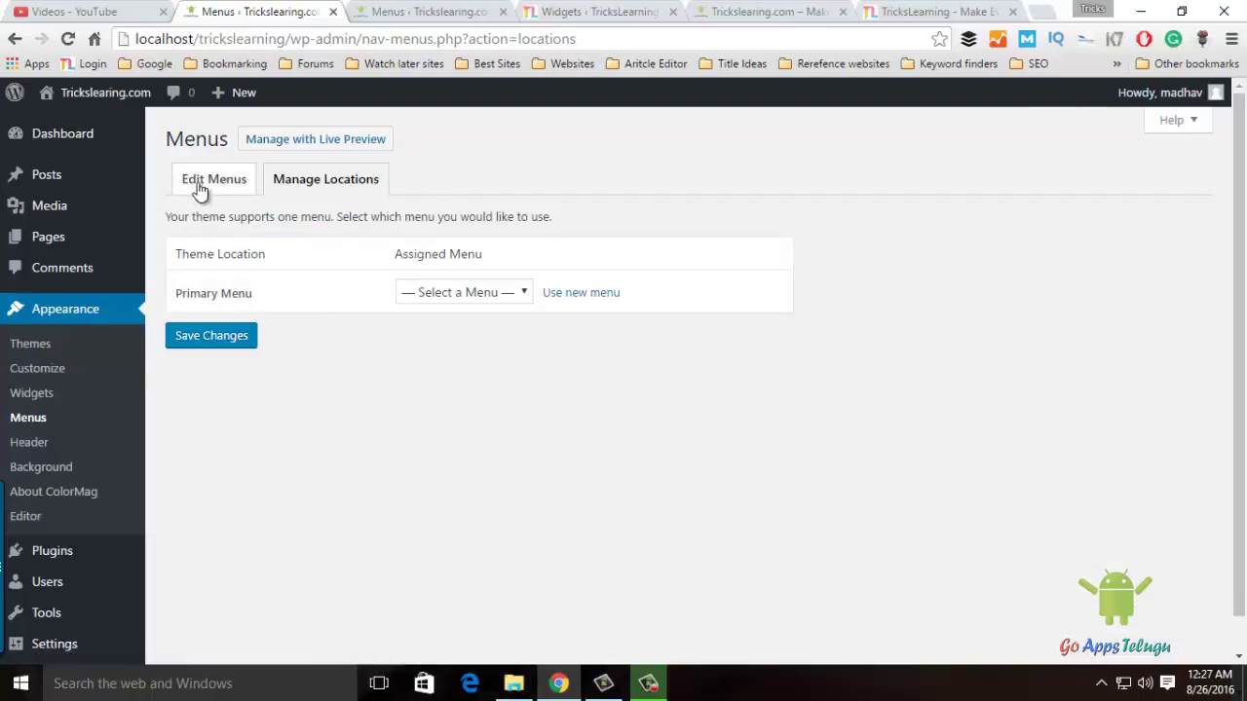
click(204, 183)
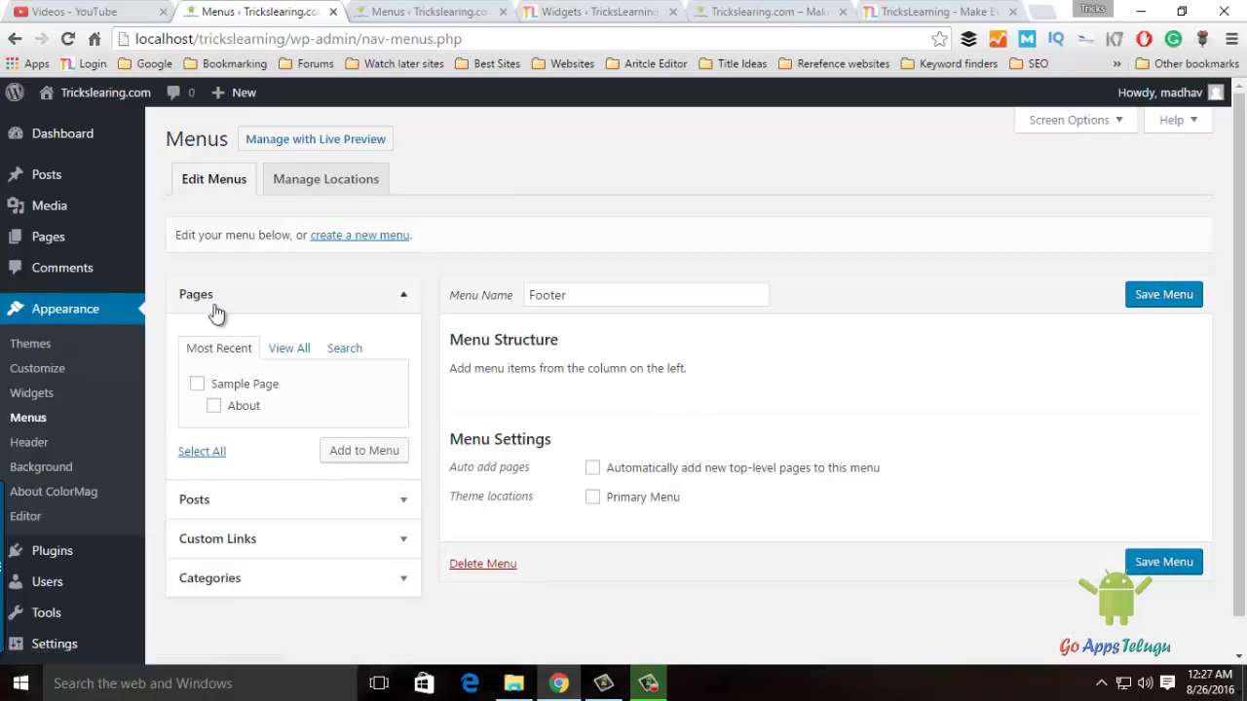
- Add the About page and then Sample Page to the Footer menu and save it
click(288, 353)
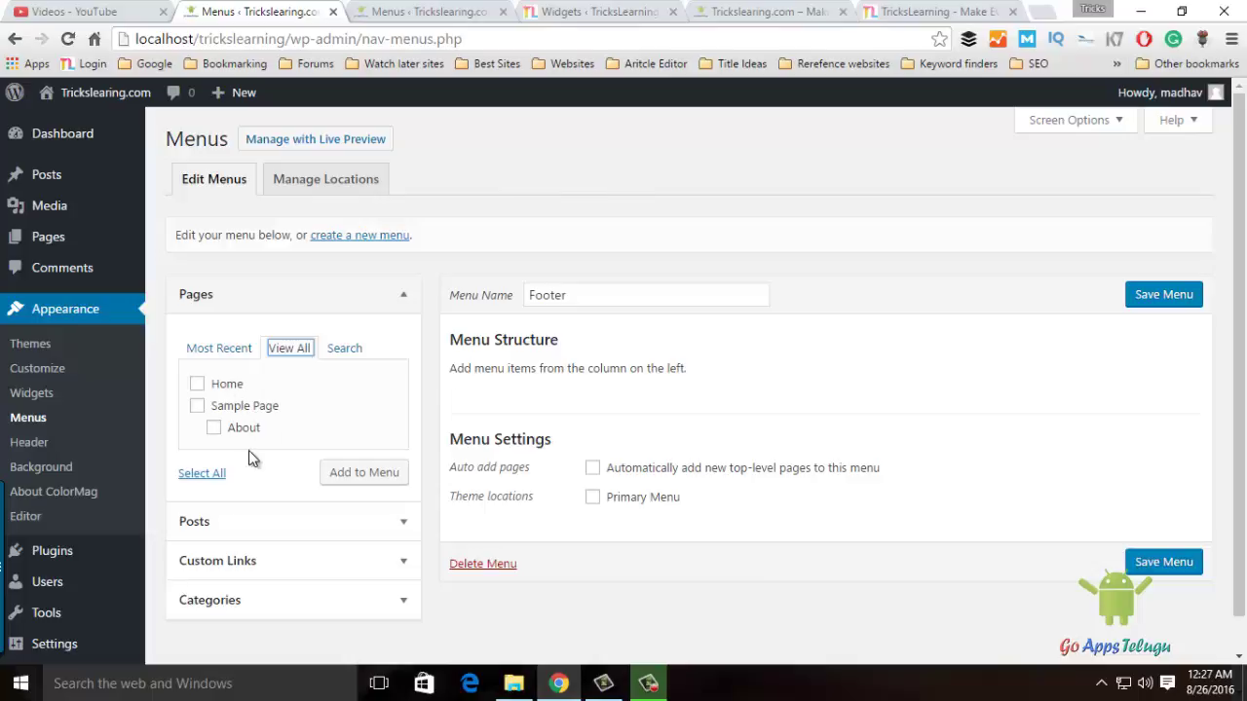
click(214, 429)
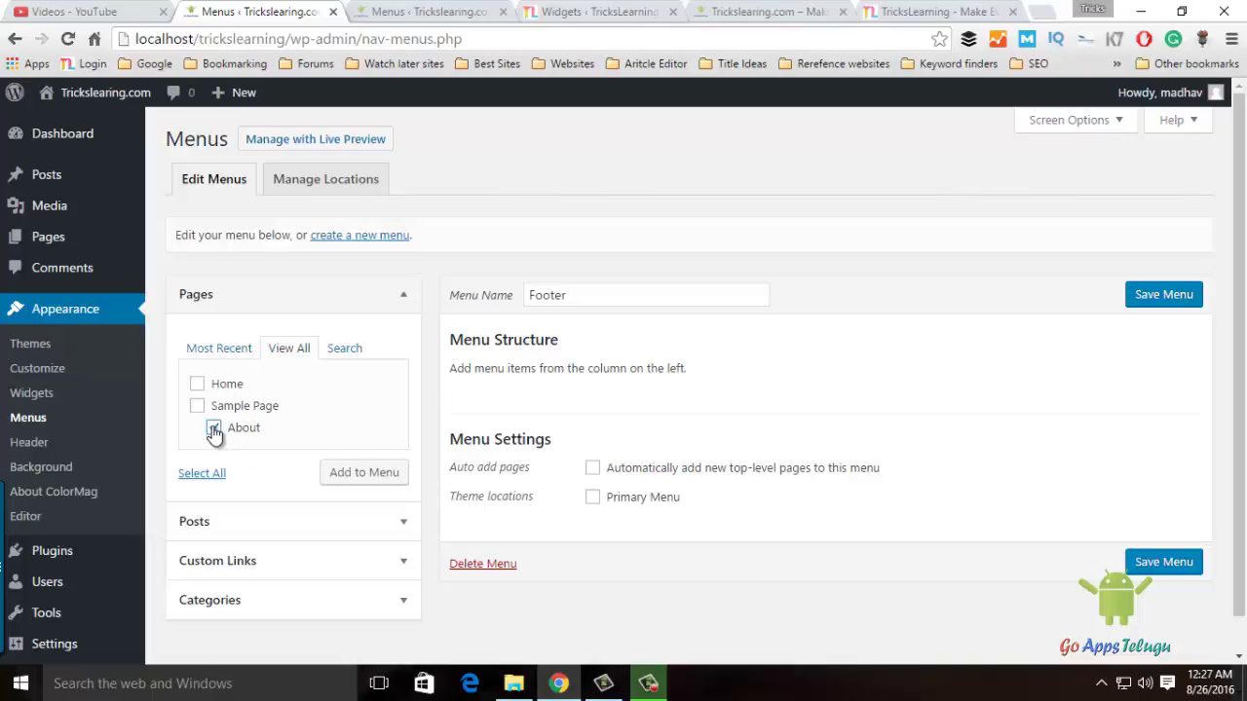
click(354, 478)
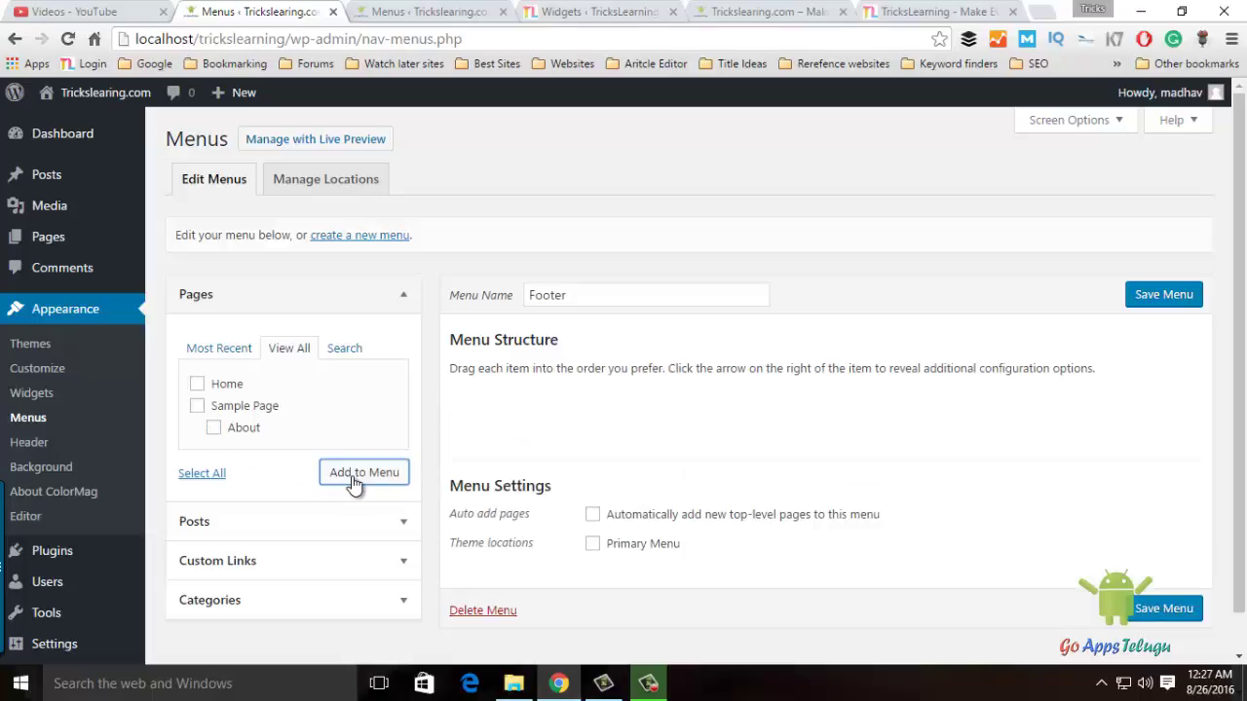
mouse_move(536, 407)
mouse_down()
mouse_move(579, 432)
mouse_move(543, 412)
mouse_up()
click(197, 406)
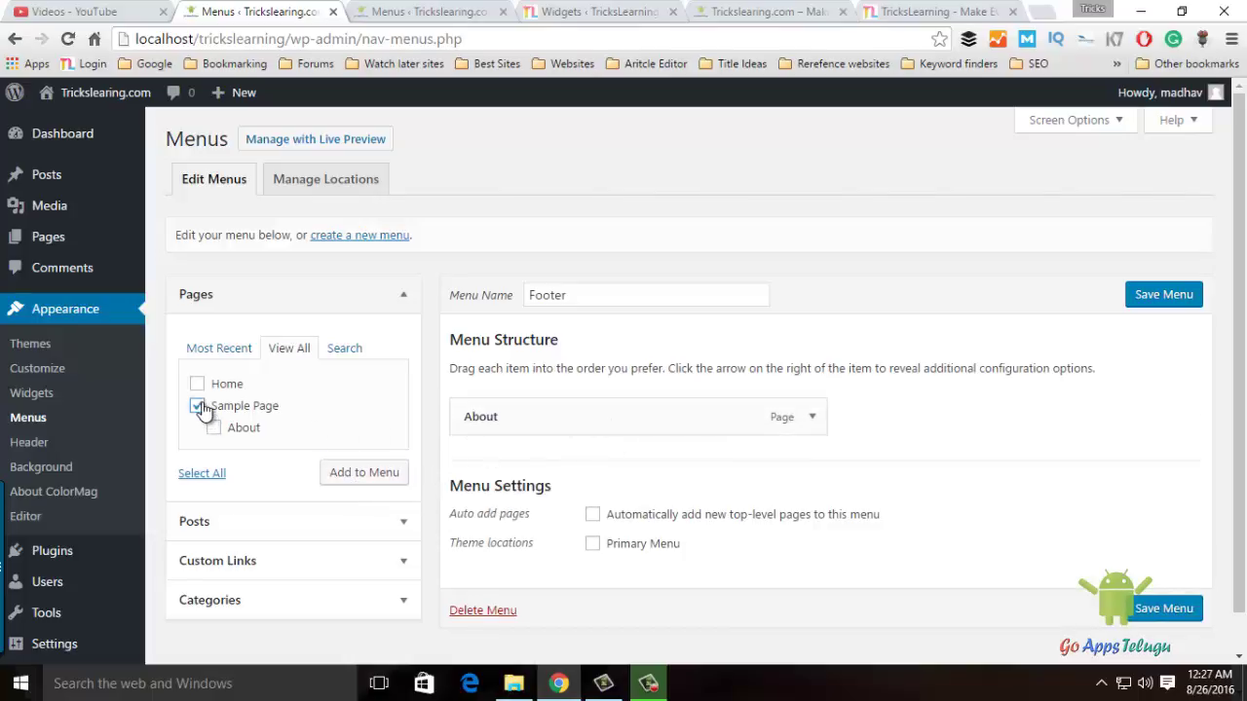
click(378, 475)
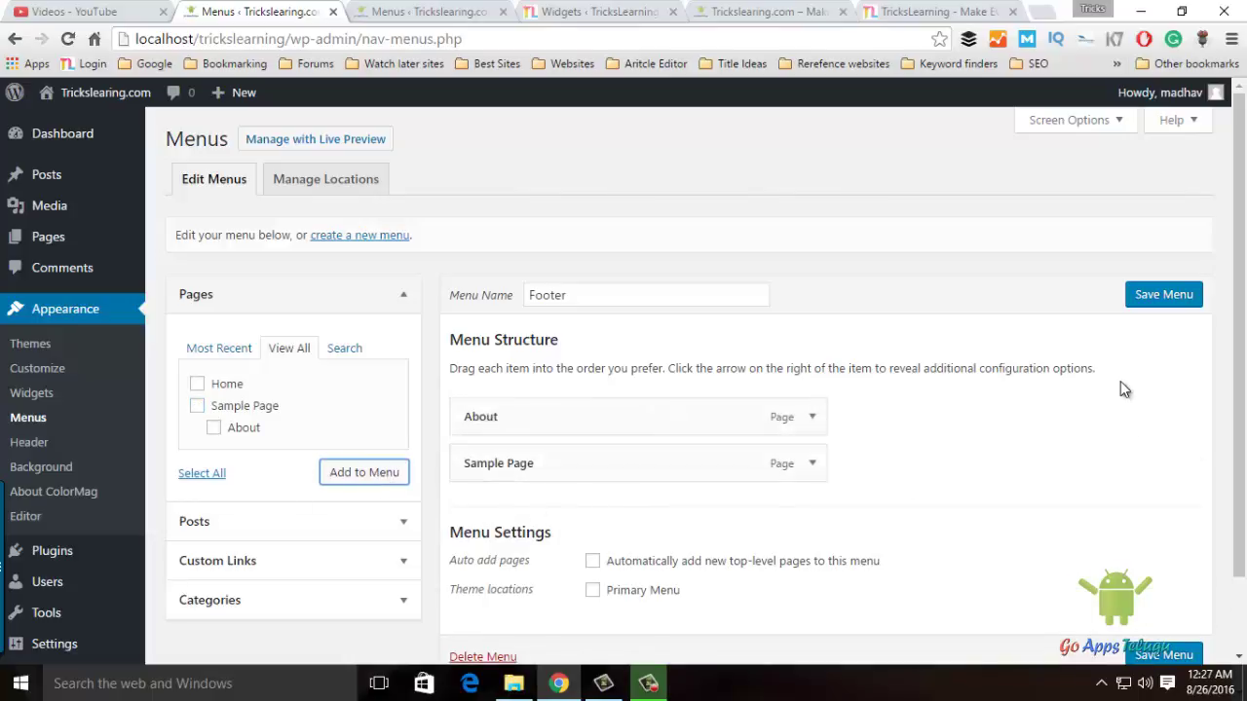
click(1177, 302)
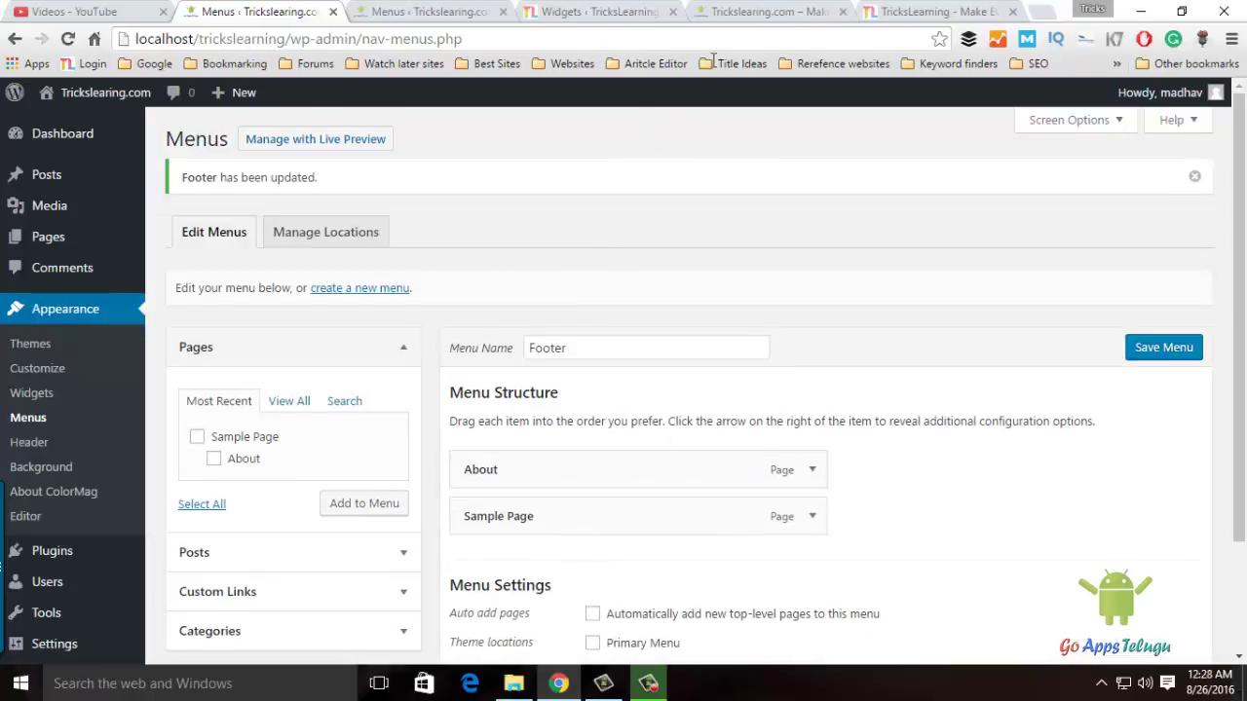
- Reload the local site's front page and inspect its navigation bar, including the items under Sample Page
click(747, 19)
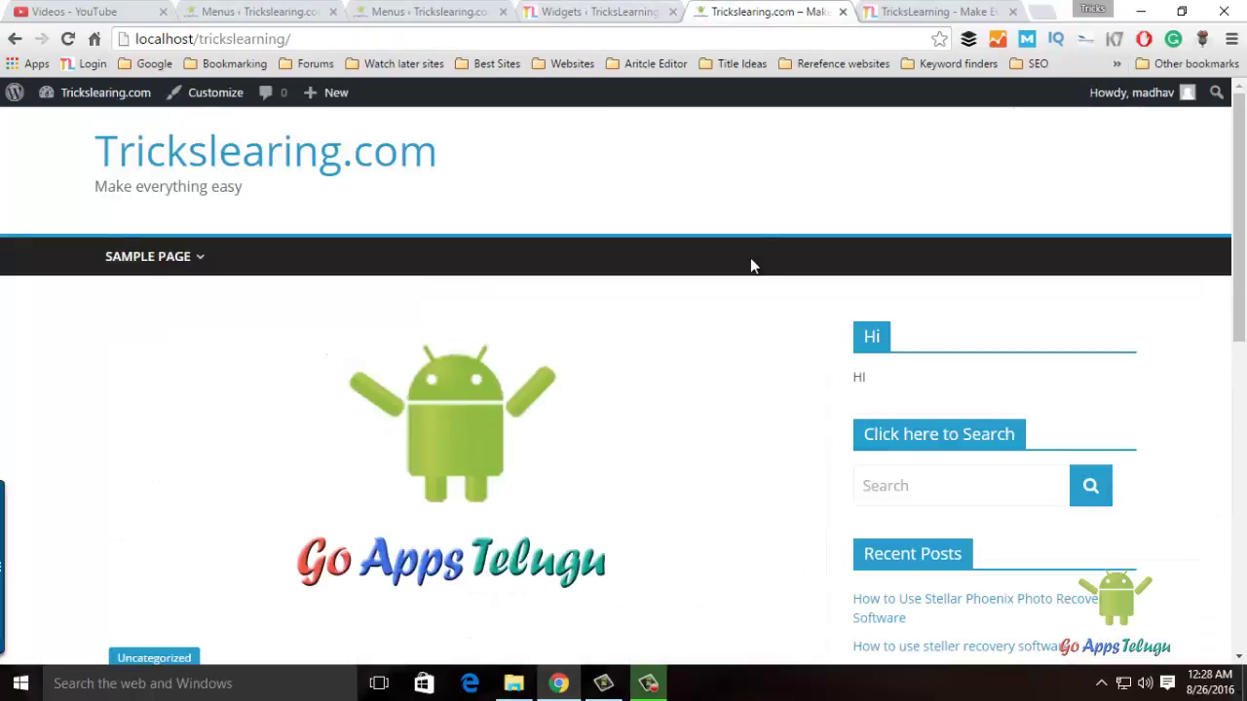
key(F5)
mouse_move(185, 258)
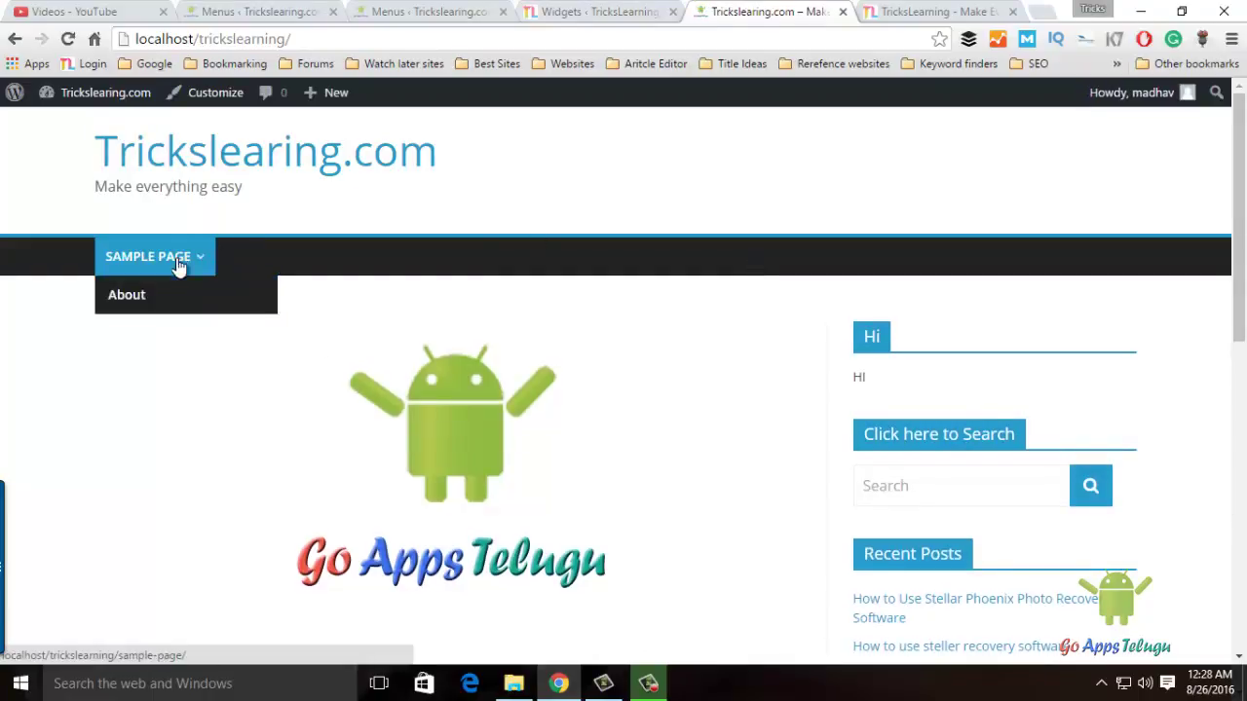
- Assign the Footer menu to the Primary Menu theme location, save it, and return to the local site's front page
click(390, 14)
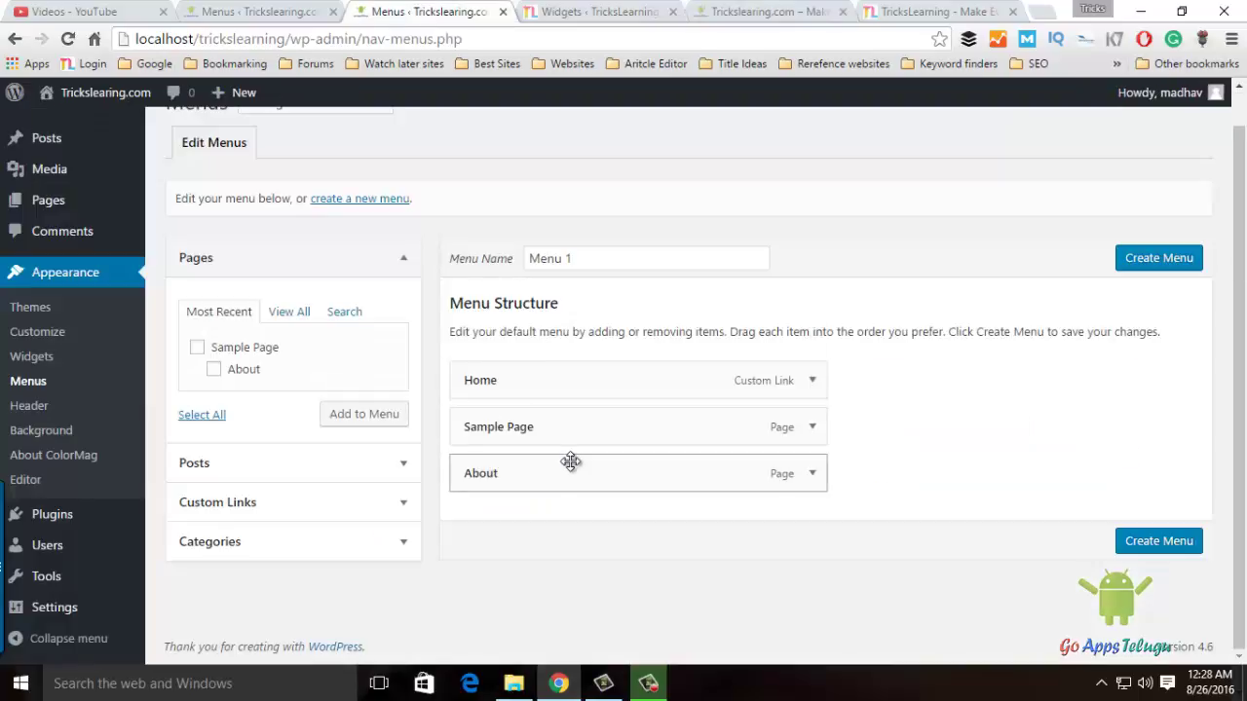
scroll(571, 460, up, 1)
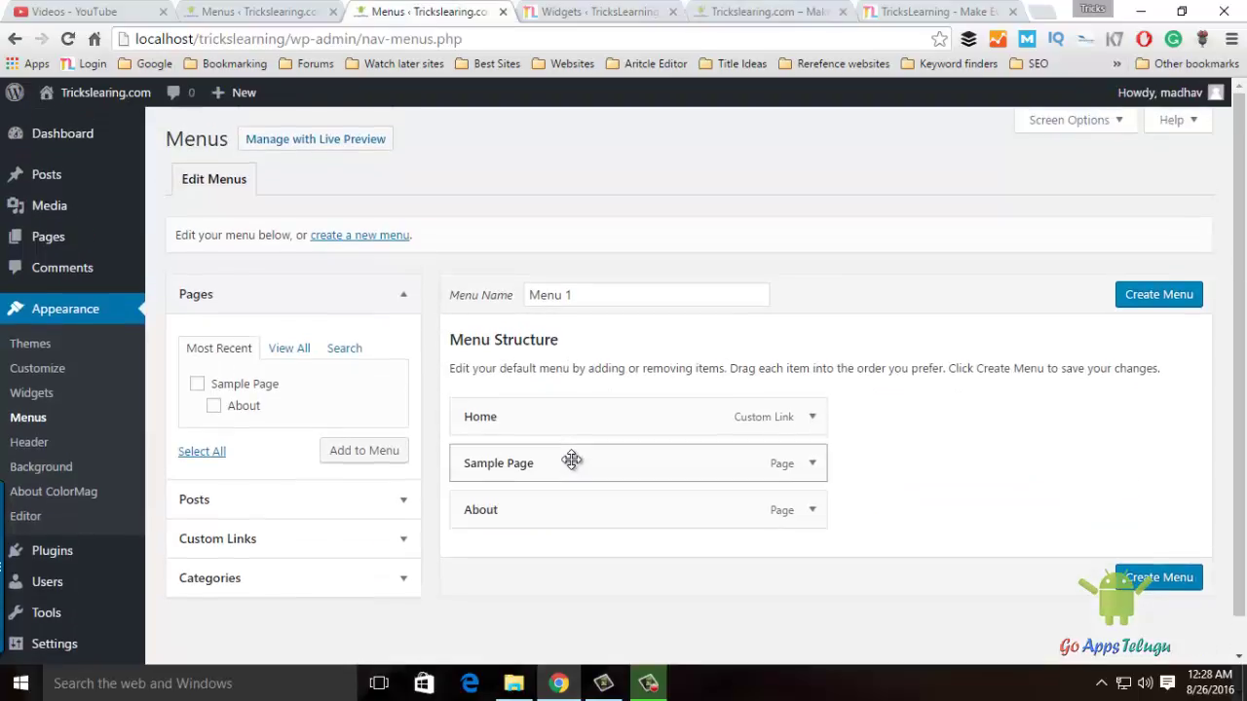
click(349, 148)
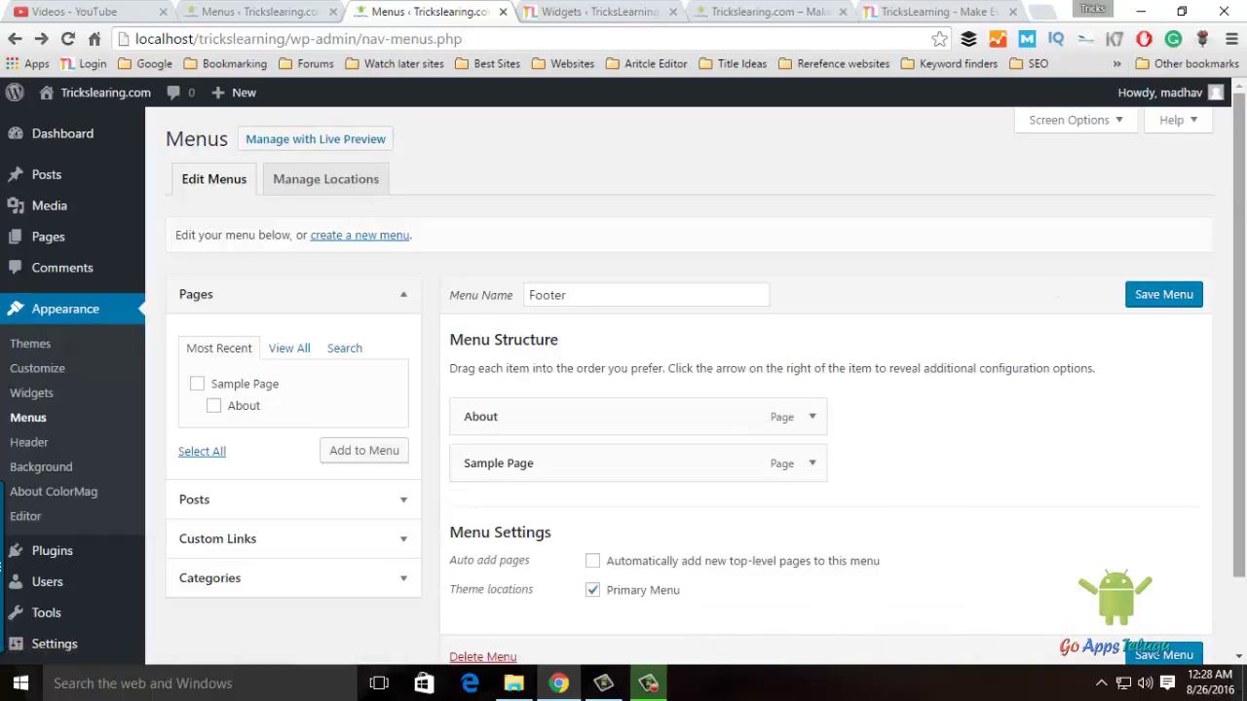
scroll(1242, 277, down, 1)
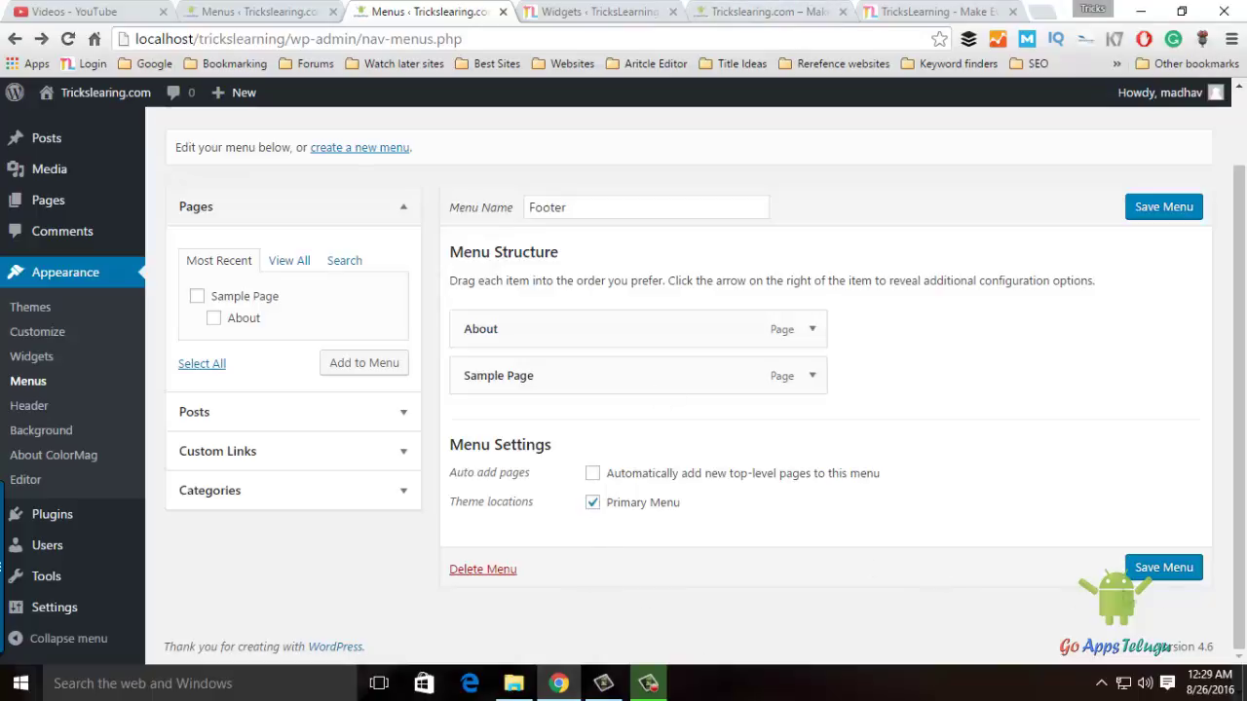
click(1166, 569)
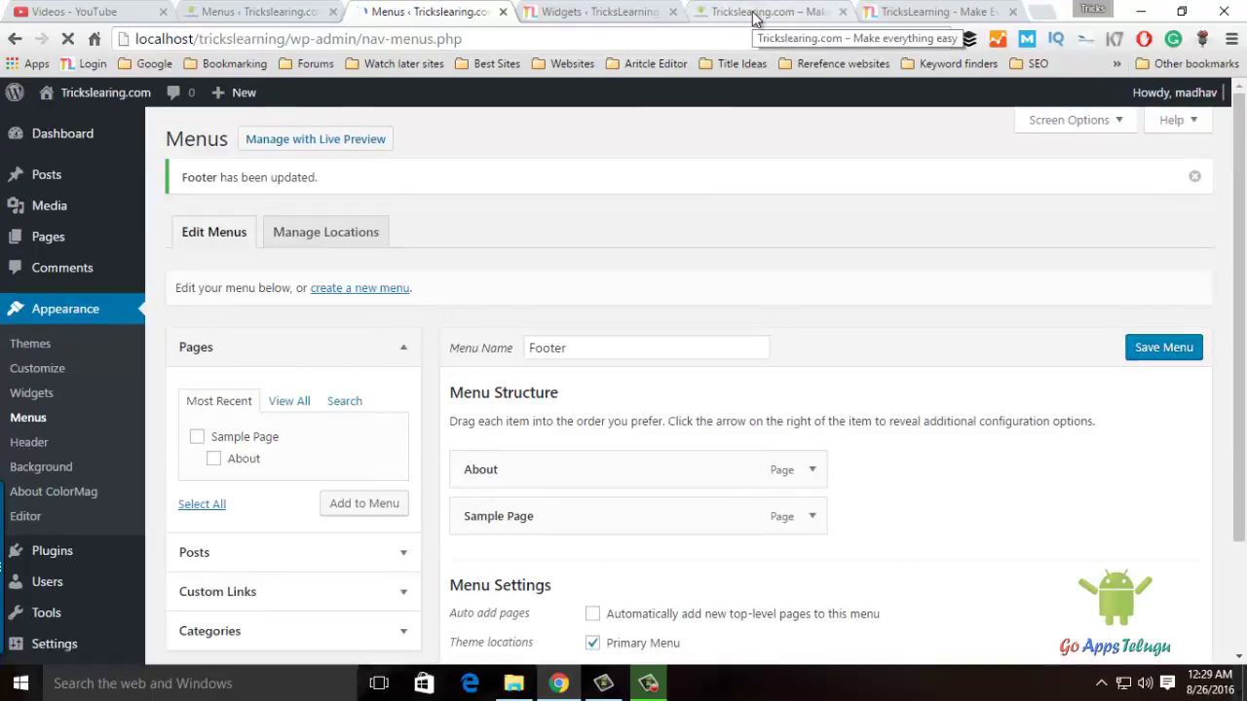
click(755, 14)
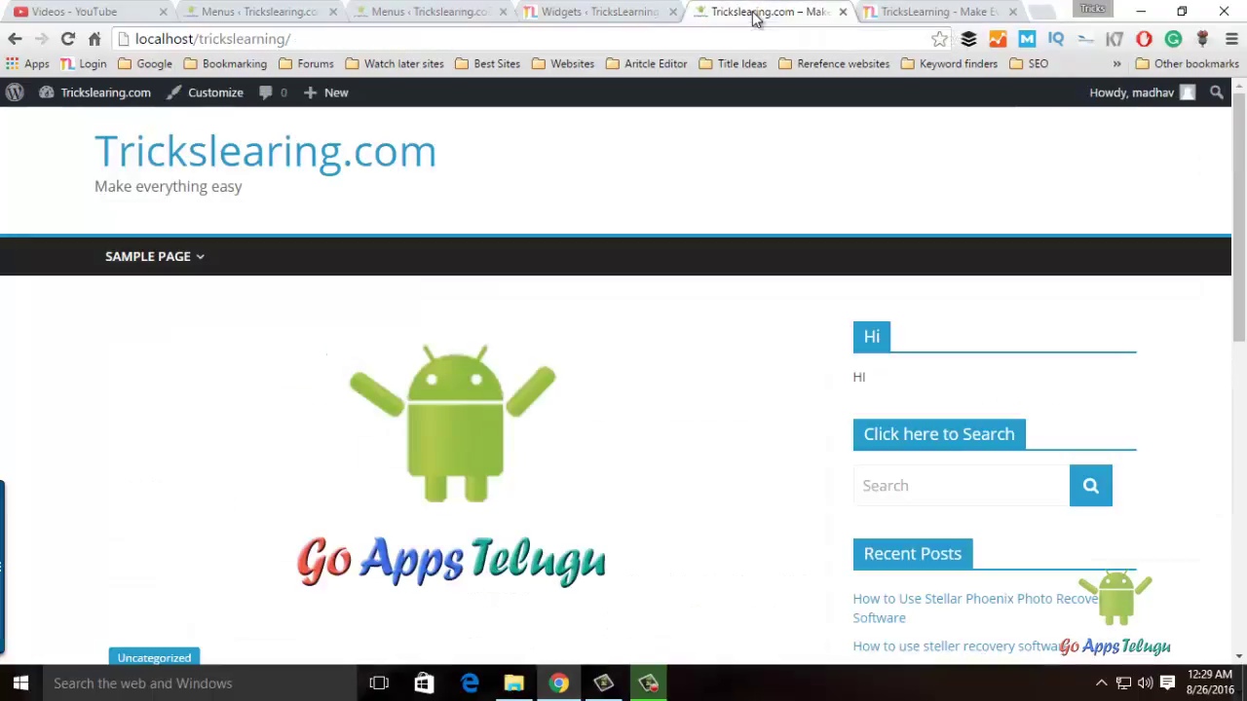
- Reload the local site's front page and compare its navigation bar with the Footer menu's structure and settings
key(F5)
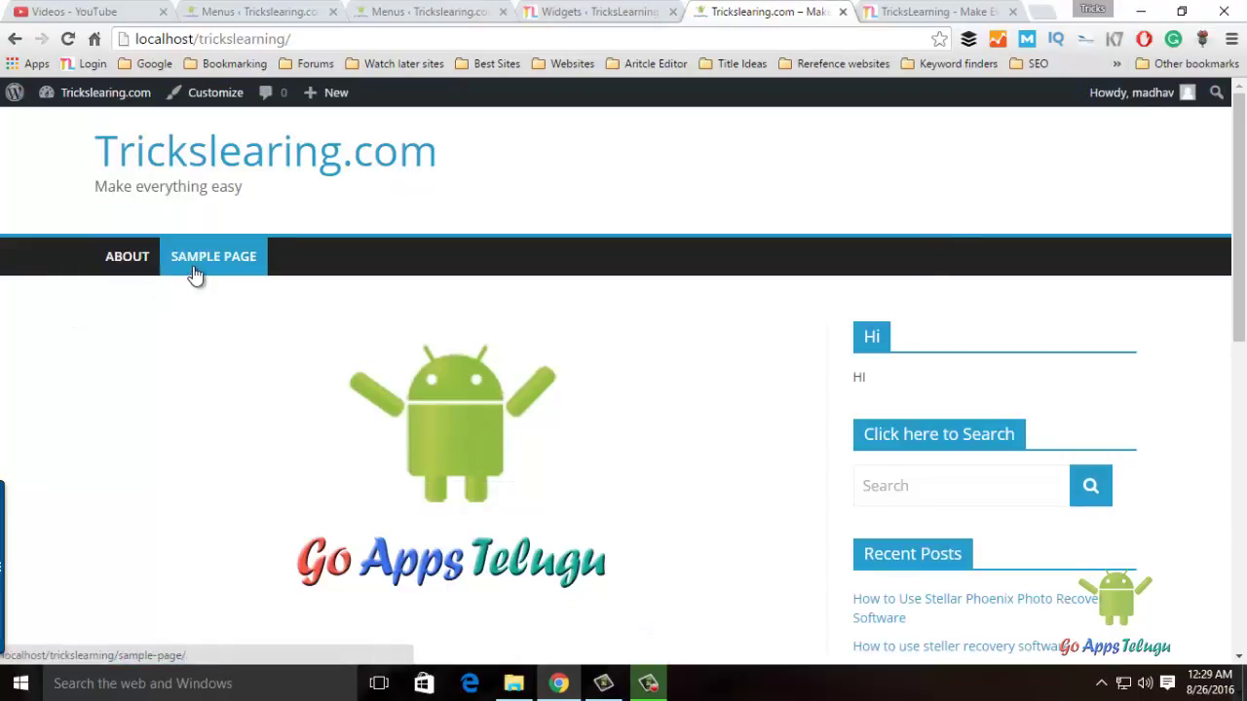
click(284, 14)
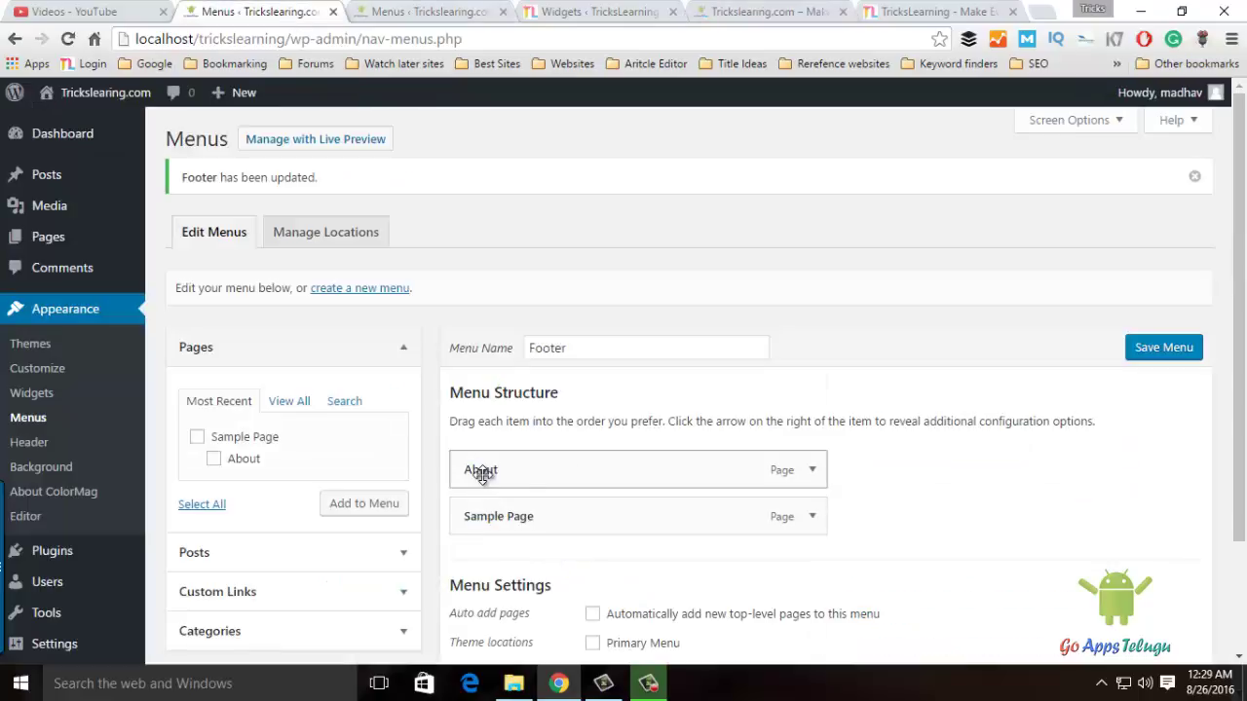
click(738, 9)
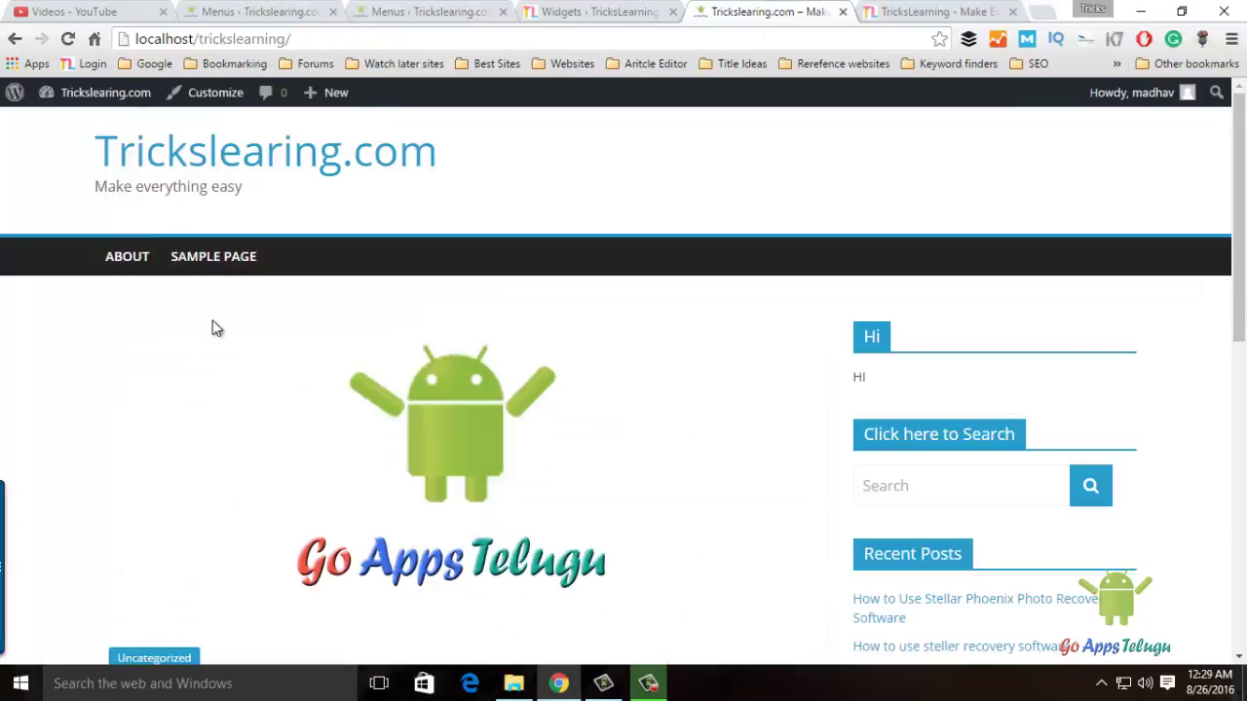
click(302, 12)
scroll(1243, 178, down, 2)
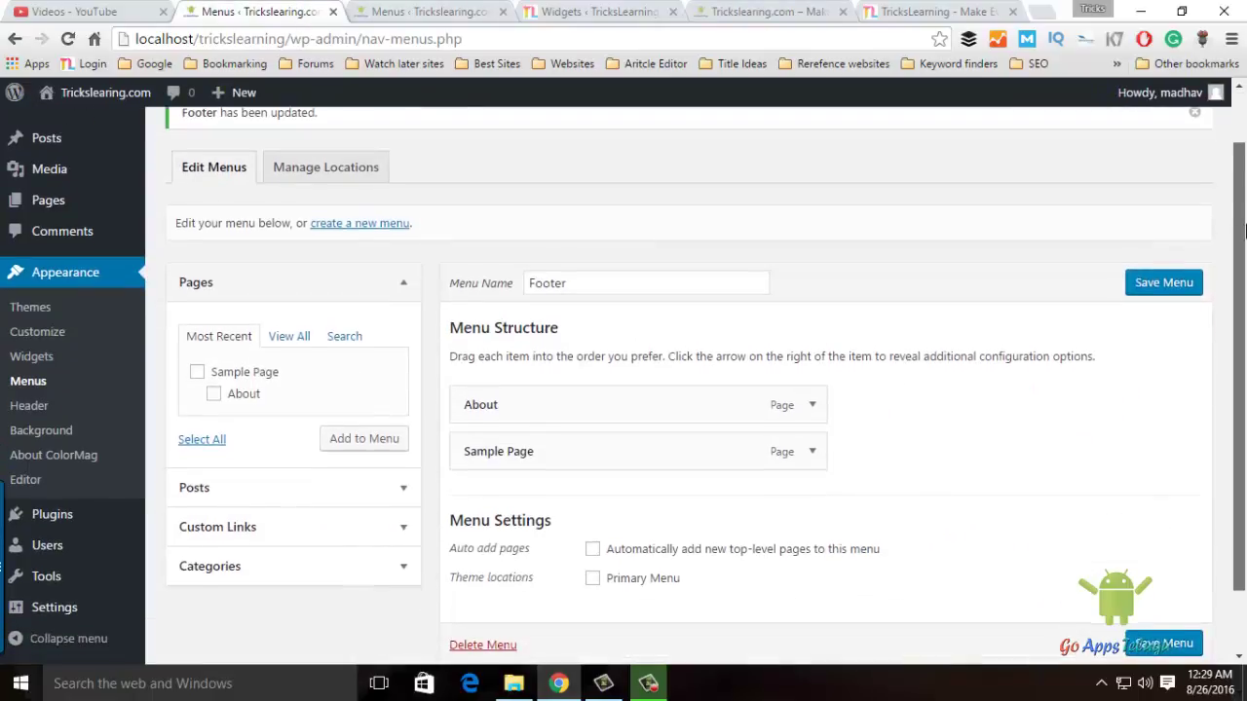
scroll(787, 473, up, 2)
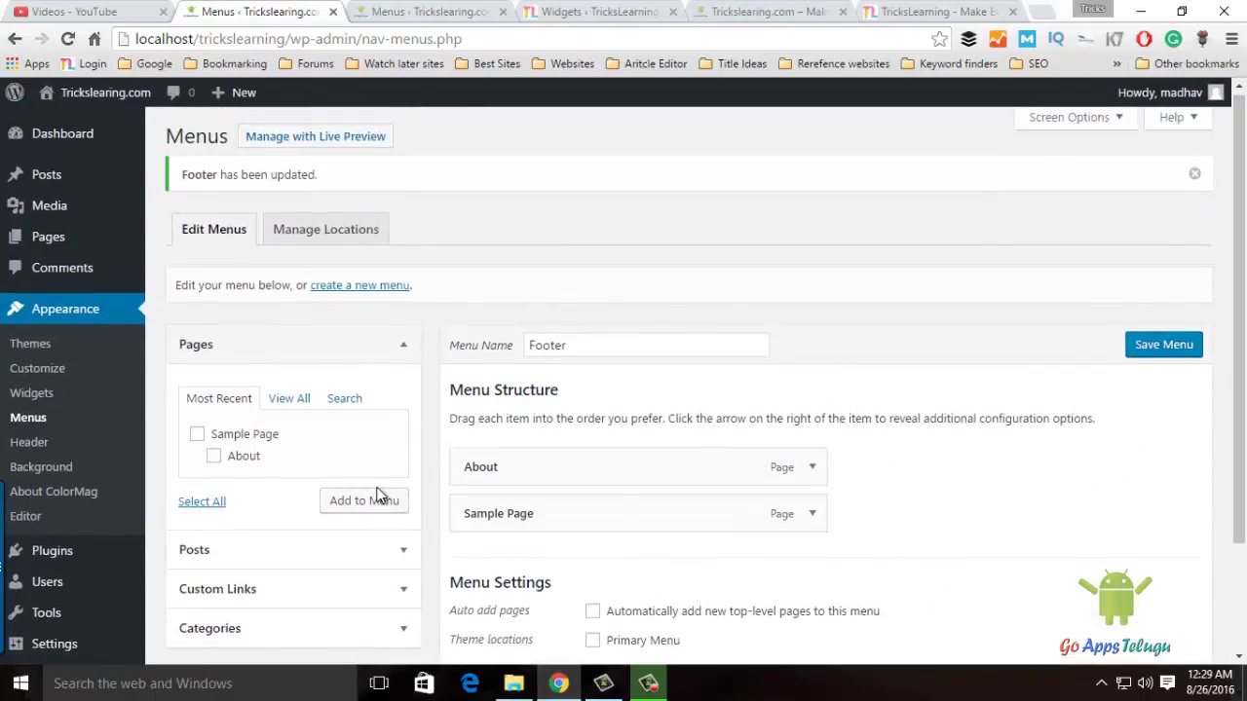
- Create a new page titled Contact Us without any content and publish it
mouse_move(61, 244)
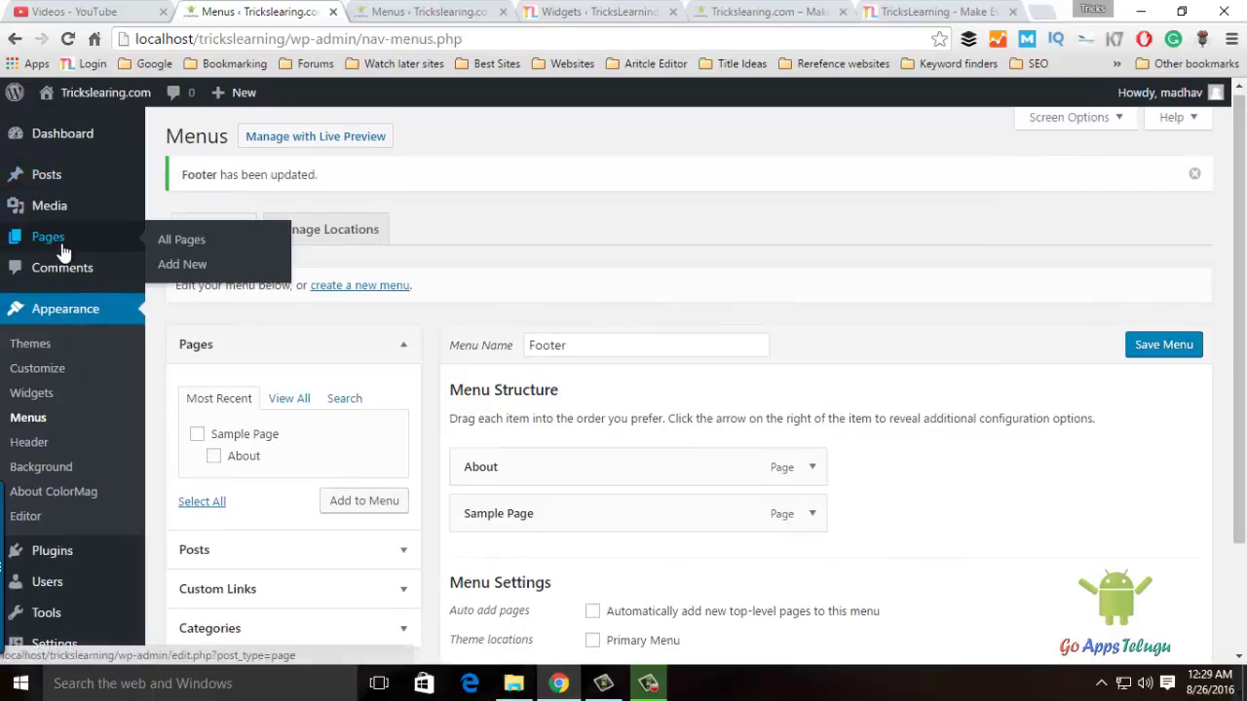
click(185, 276)
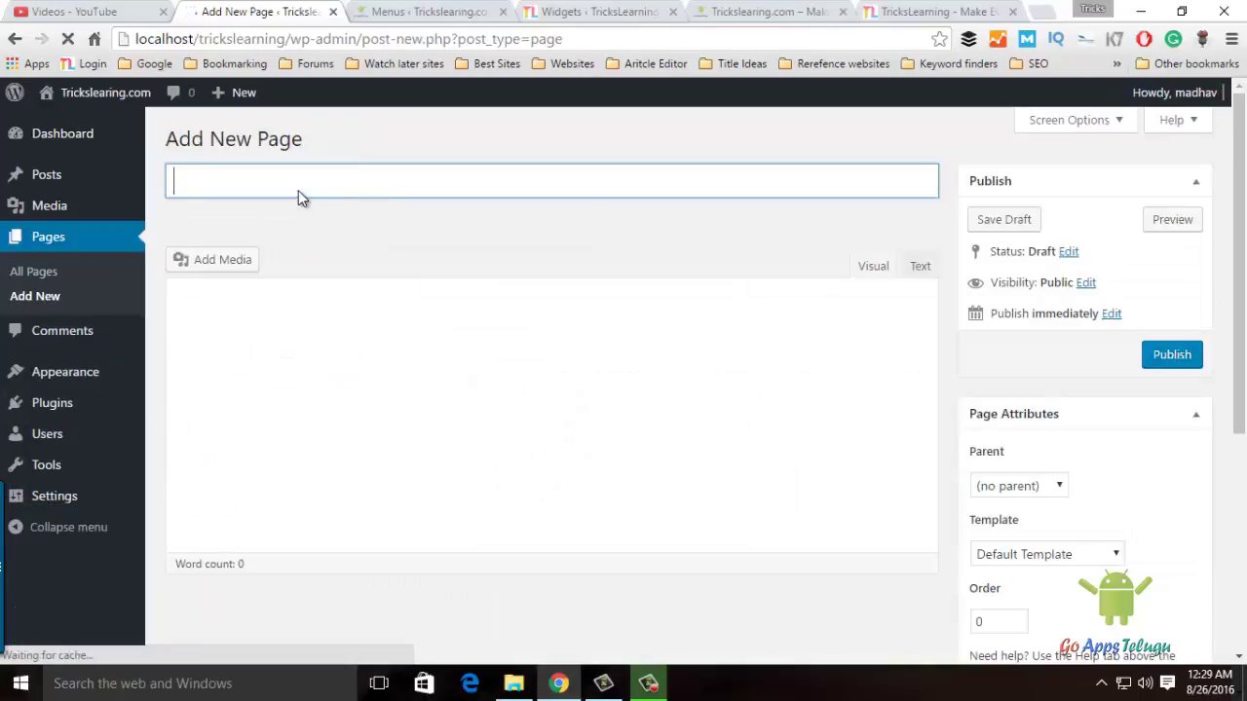
text(Con)
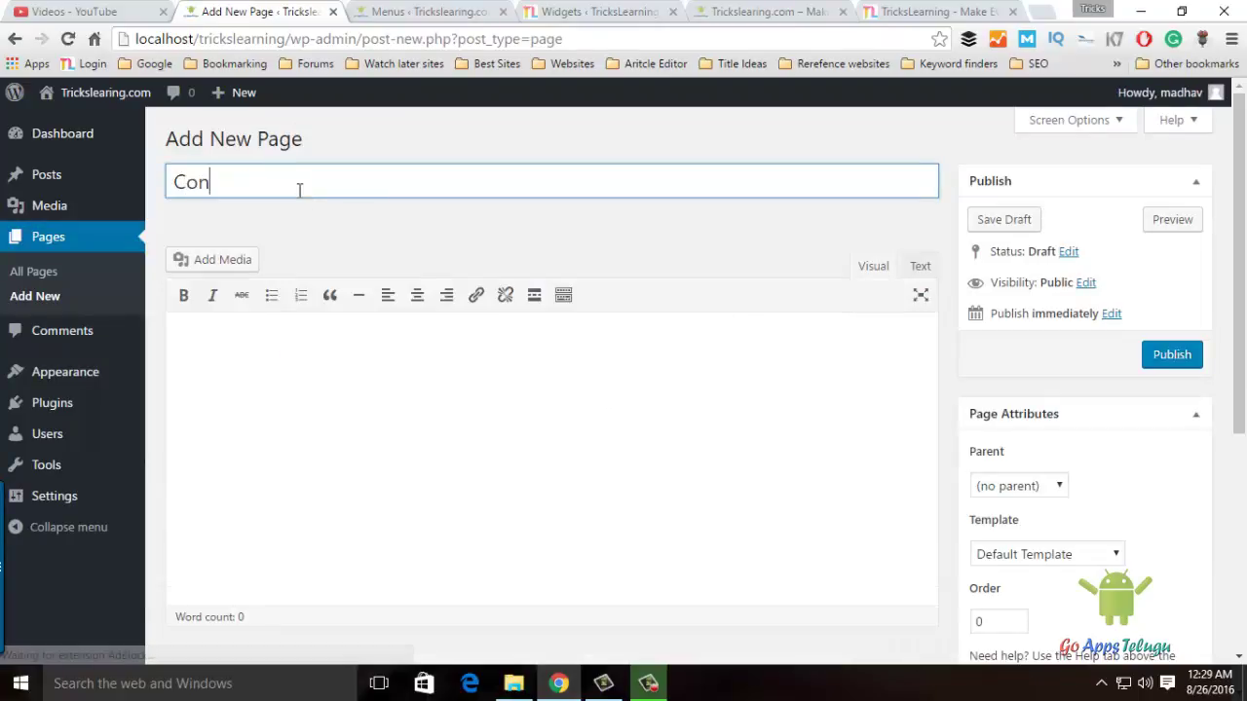
text(t)
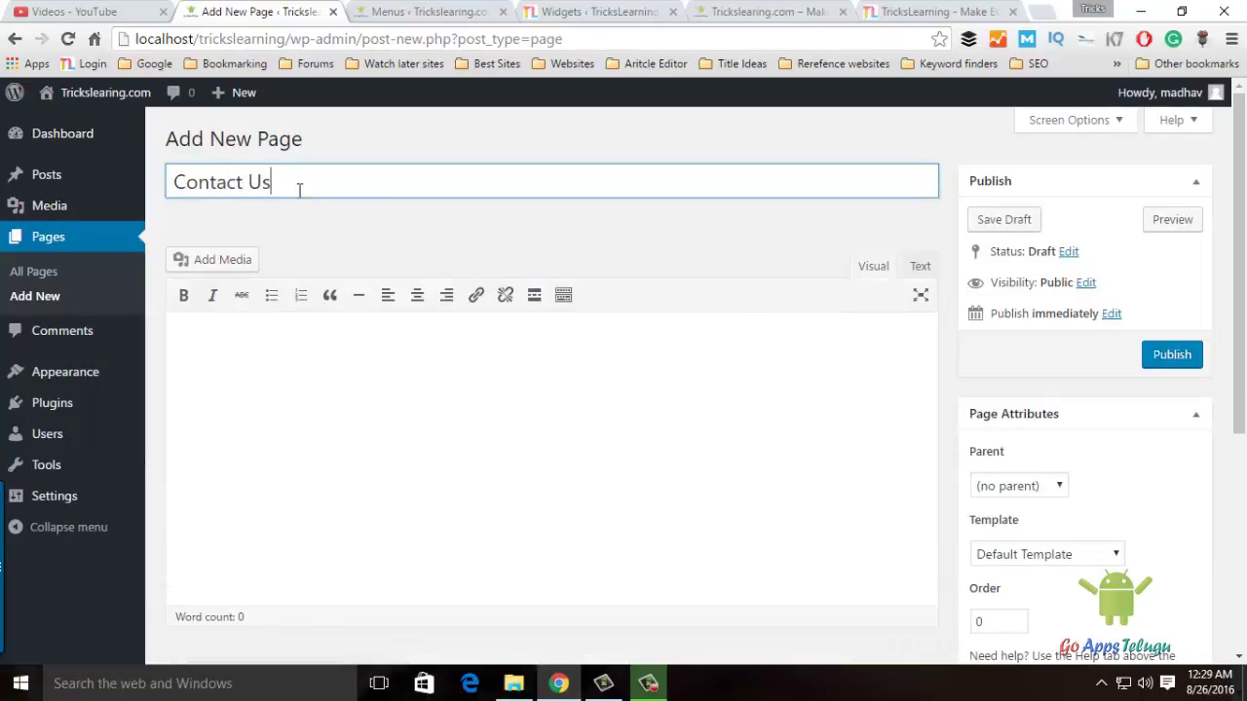
text(act Us)
key(Tab)
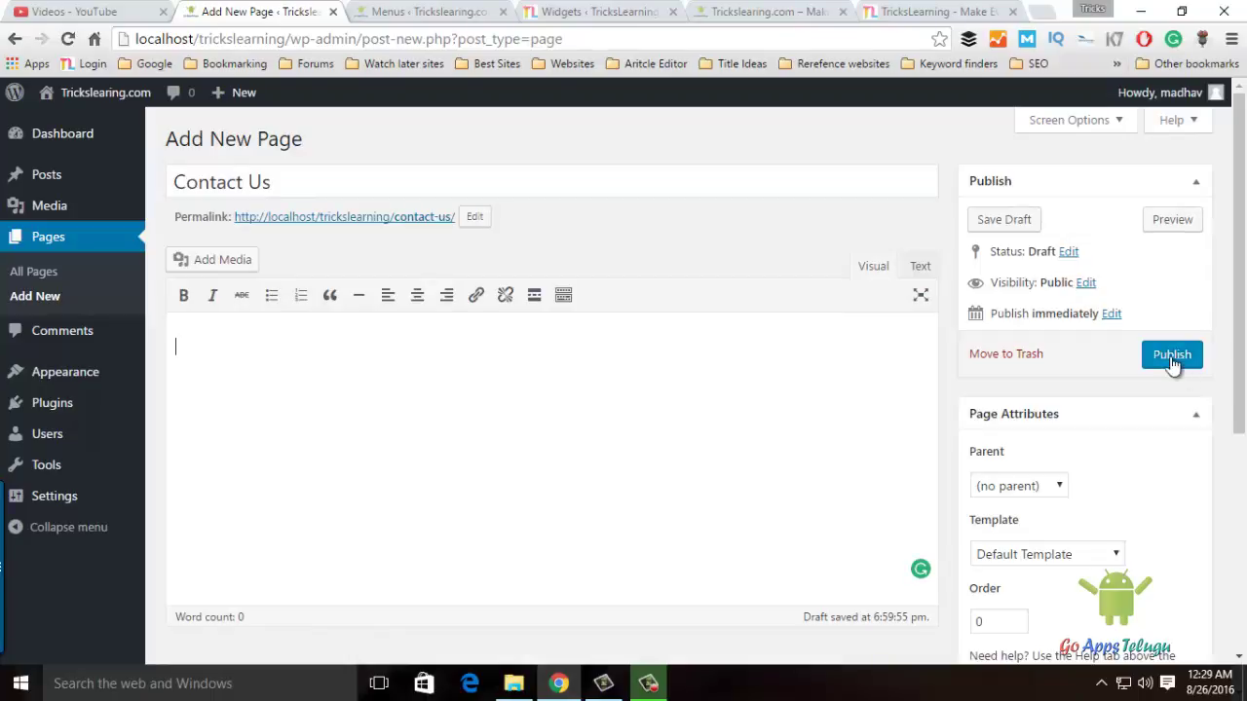
click(1168, 357)
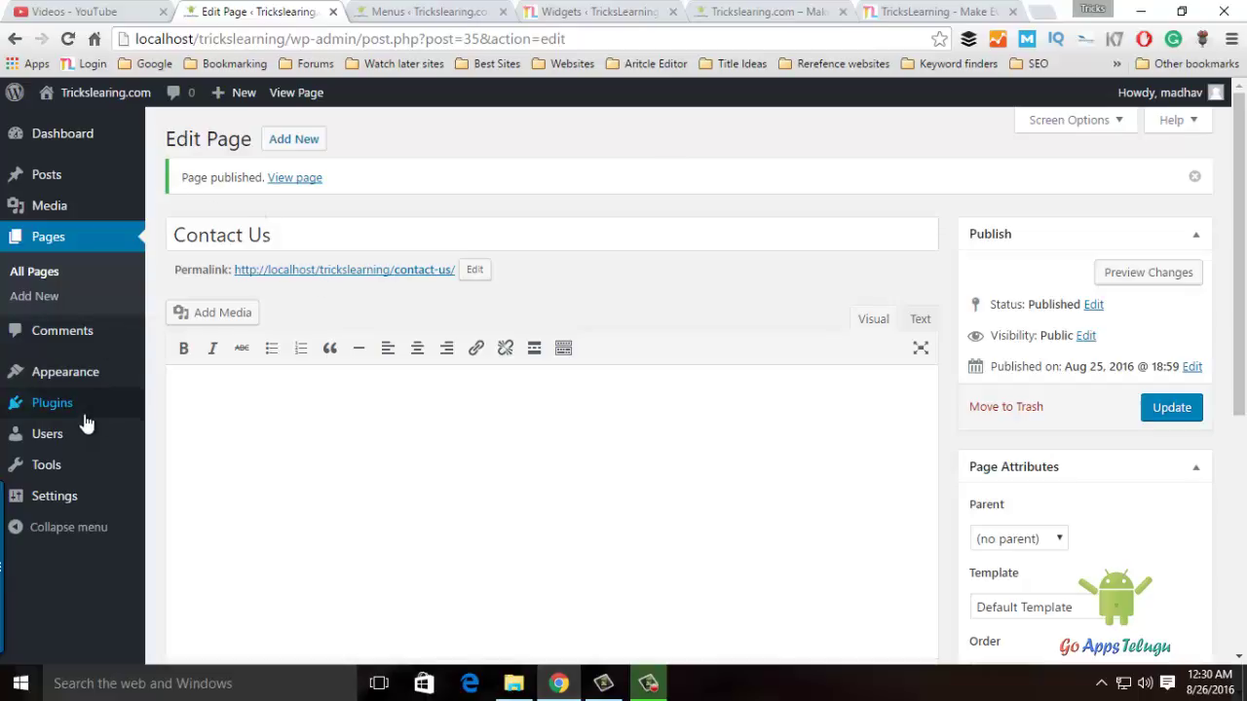
- Add the Contact Us page to the Footer menu, place it between About and Sample Page, and save the menu
mouse_move(23, 382)
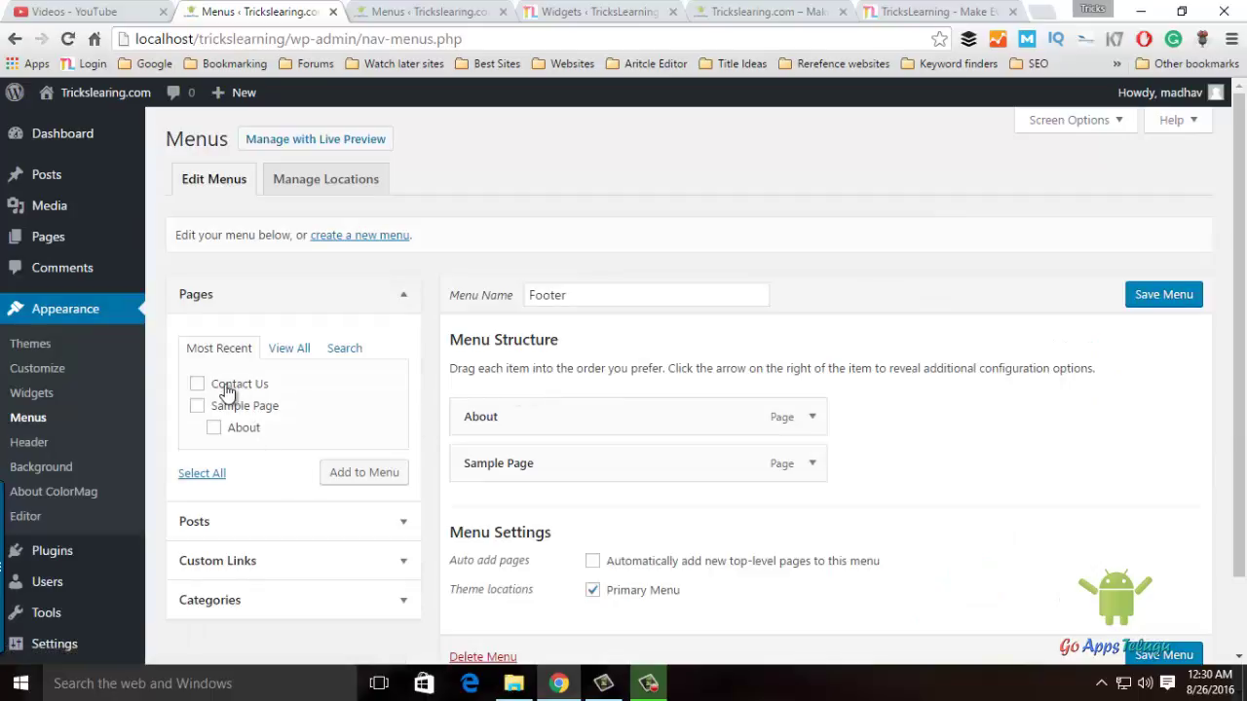
click(198, 386)
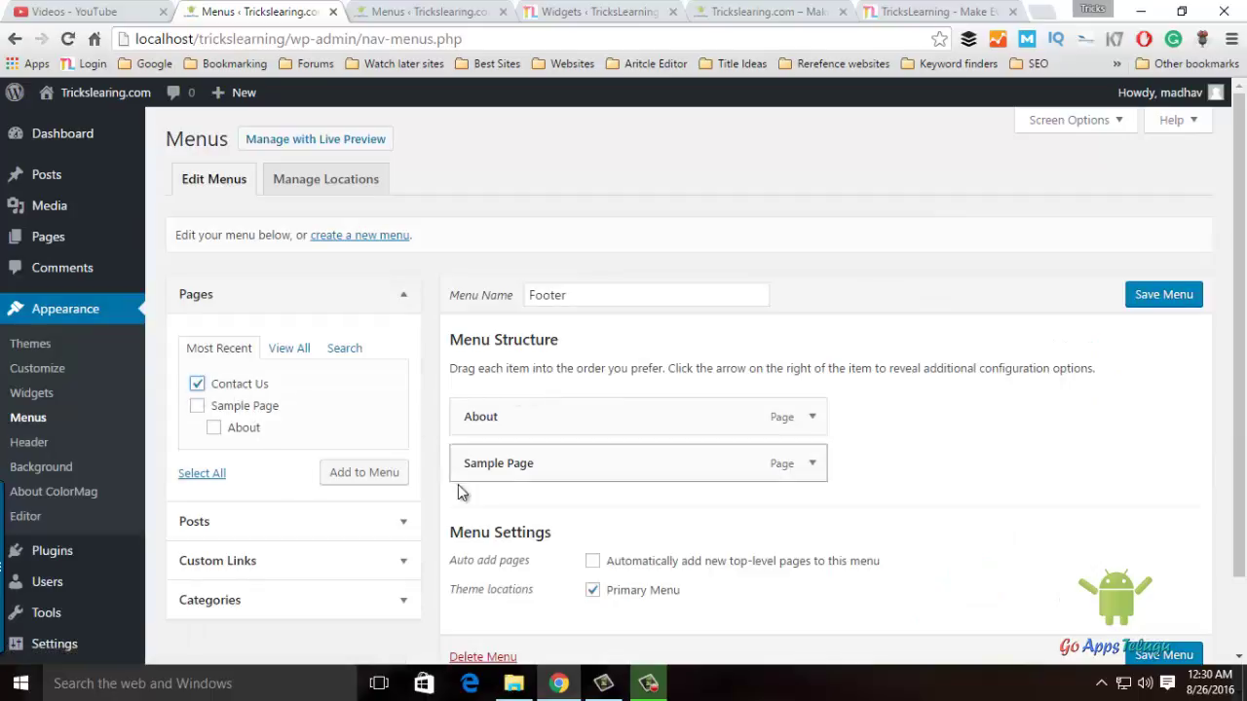
click(390, 477)
scroll(977, 345, down, 1)
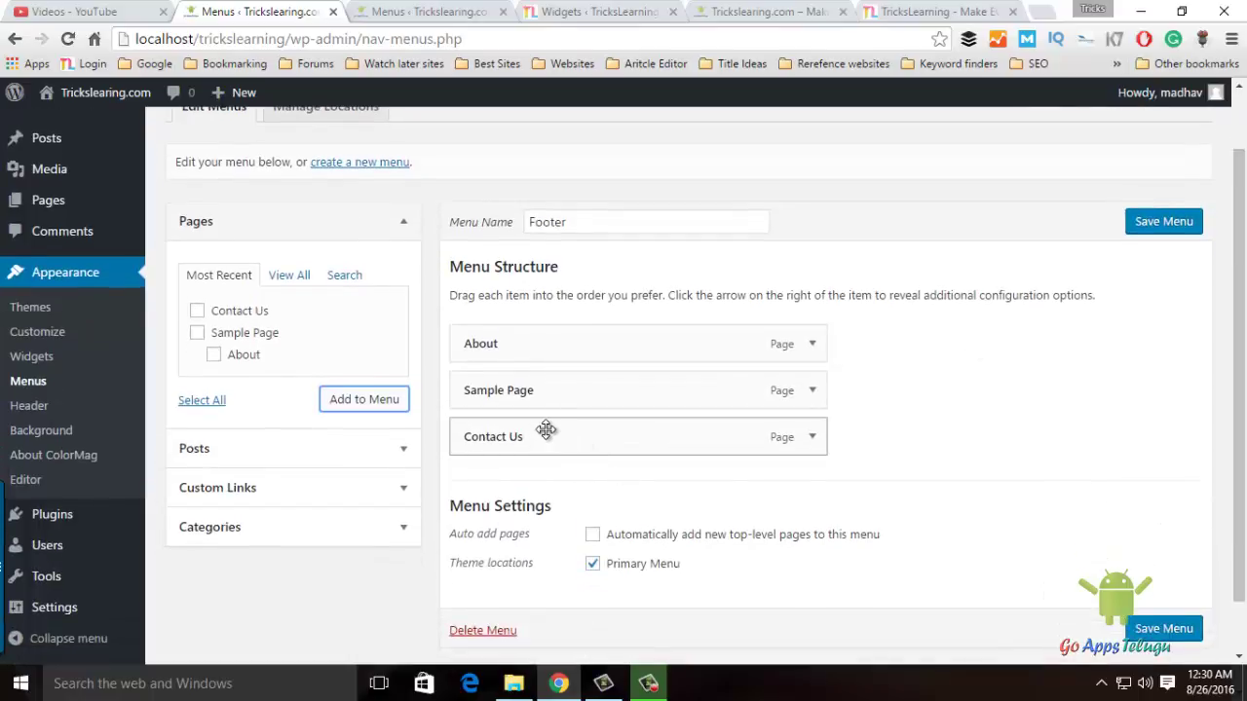
drag(522, 438, 528, 390)
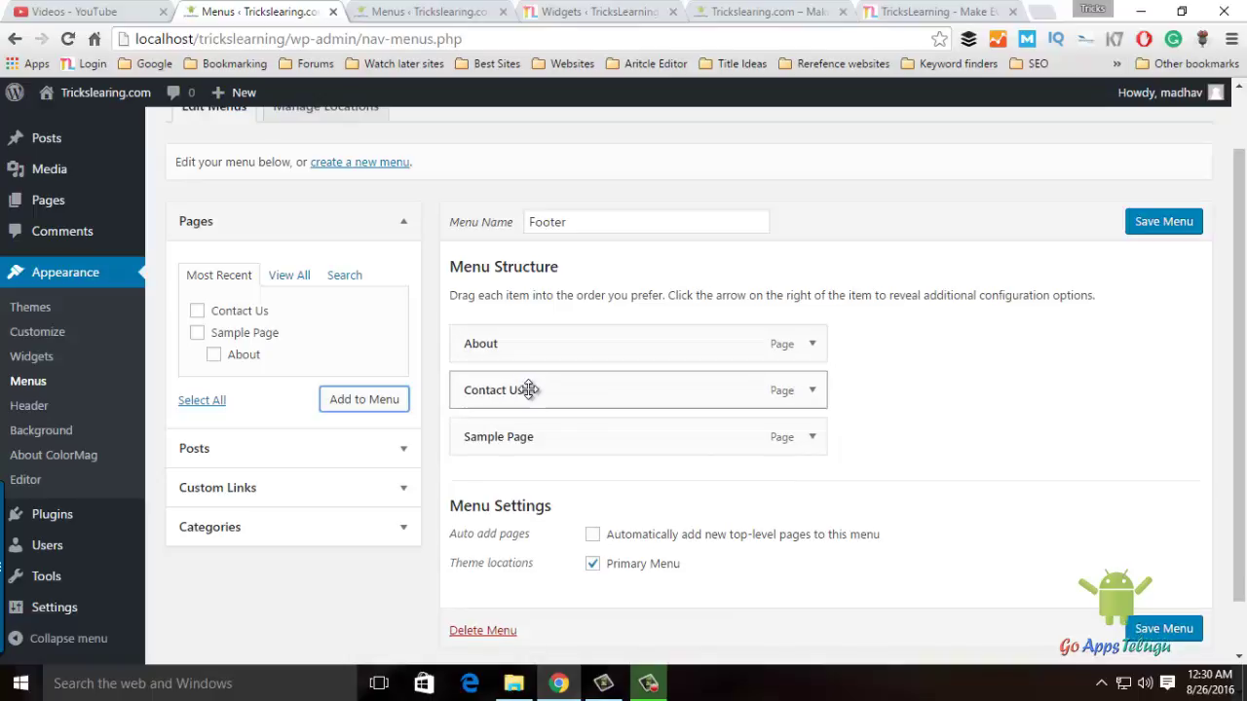
click(1175, 230)
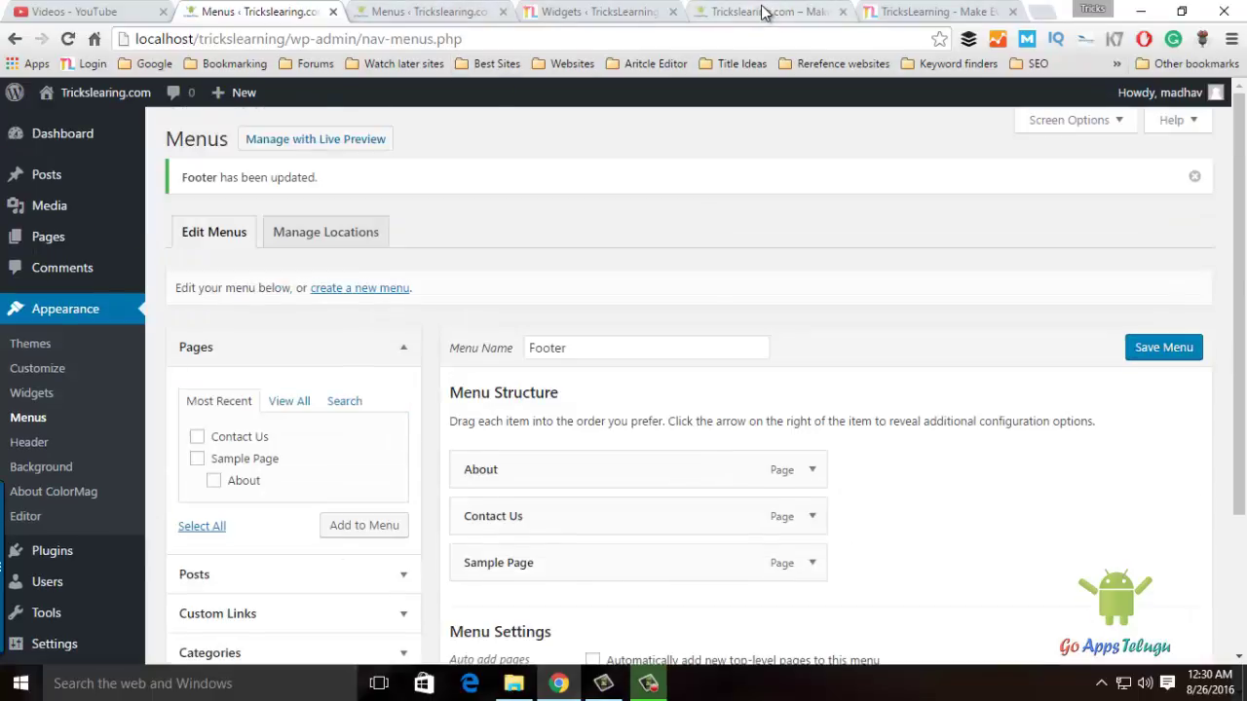
- Reload the front page and check the order of its navigation items against the Footer menu, including Contact Us
click(765, 12)
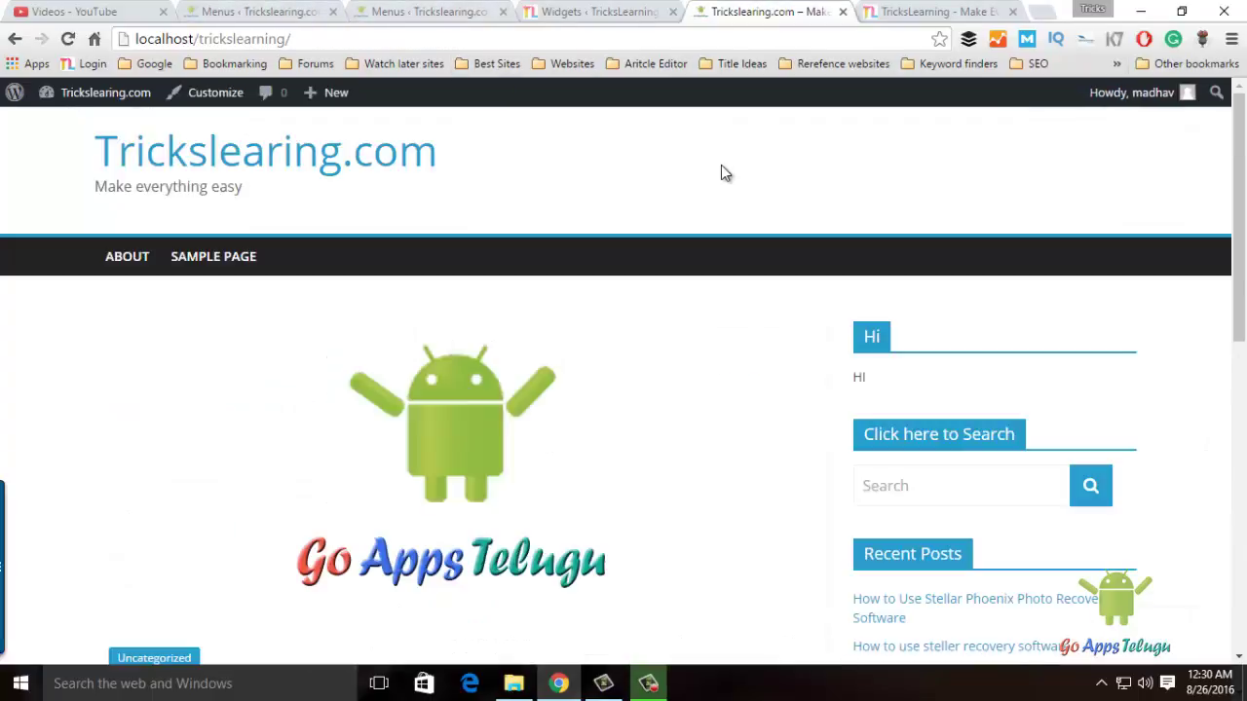
key(F5)
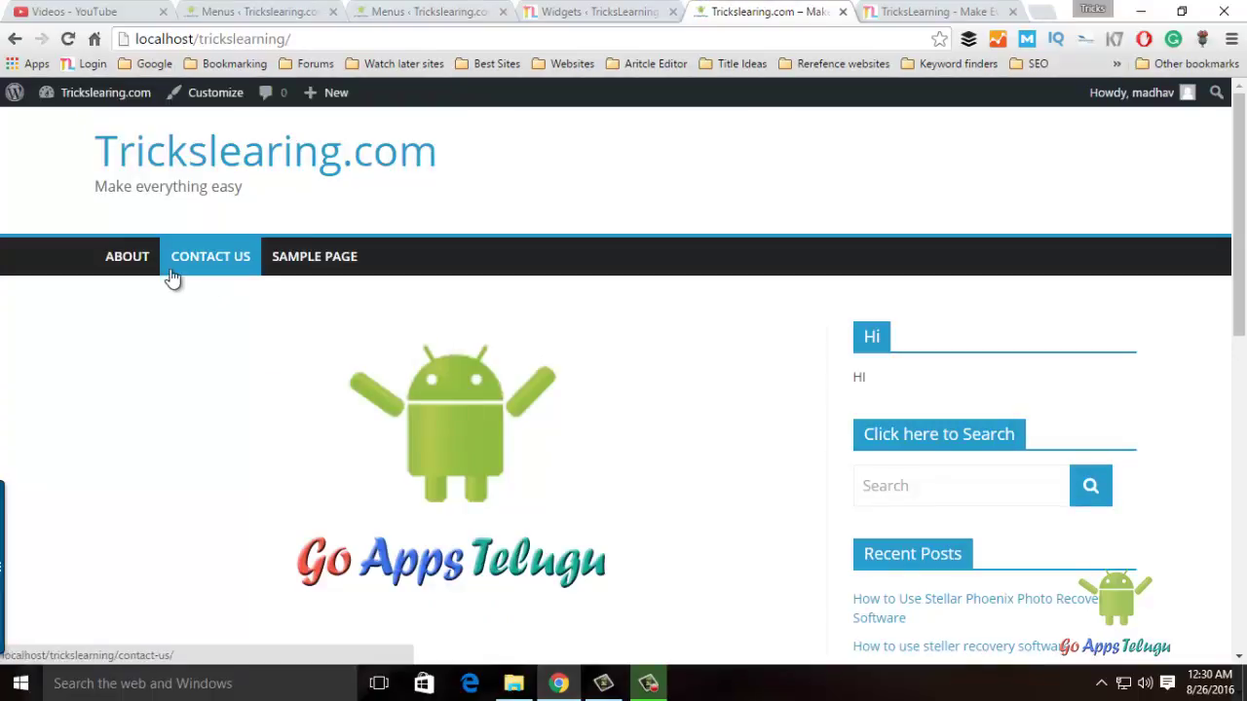
click(255, 16)
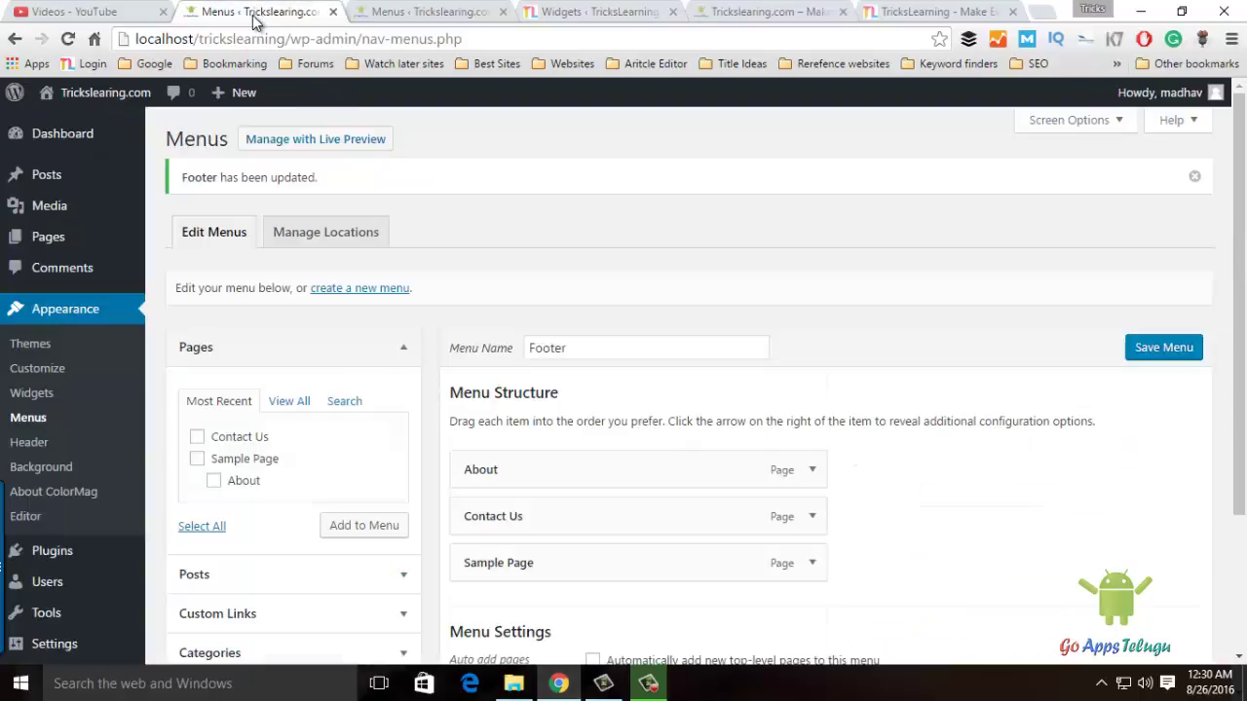
drag(1237, 280, 1240, 358)
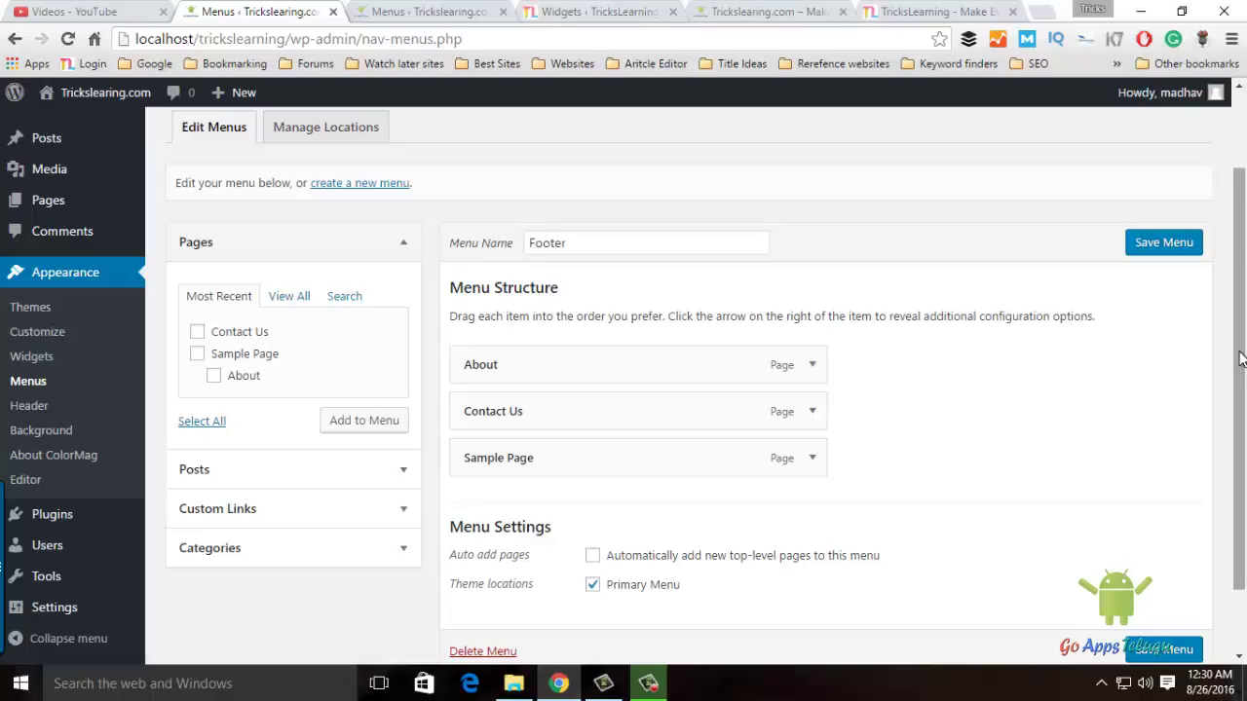
click(748, 12)
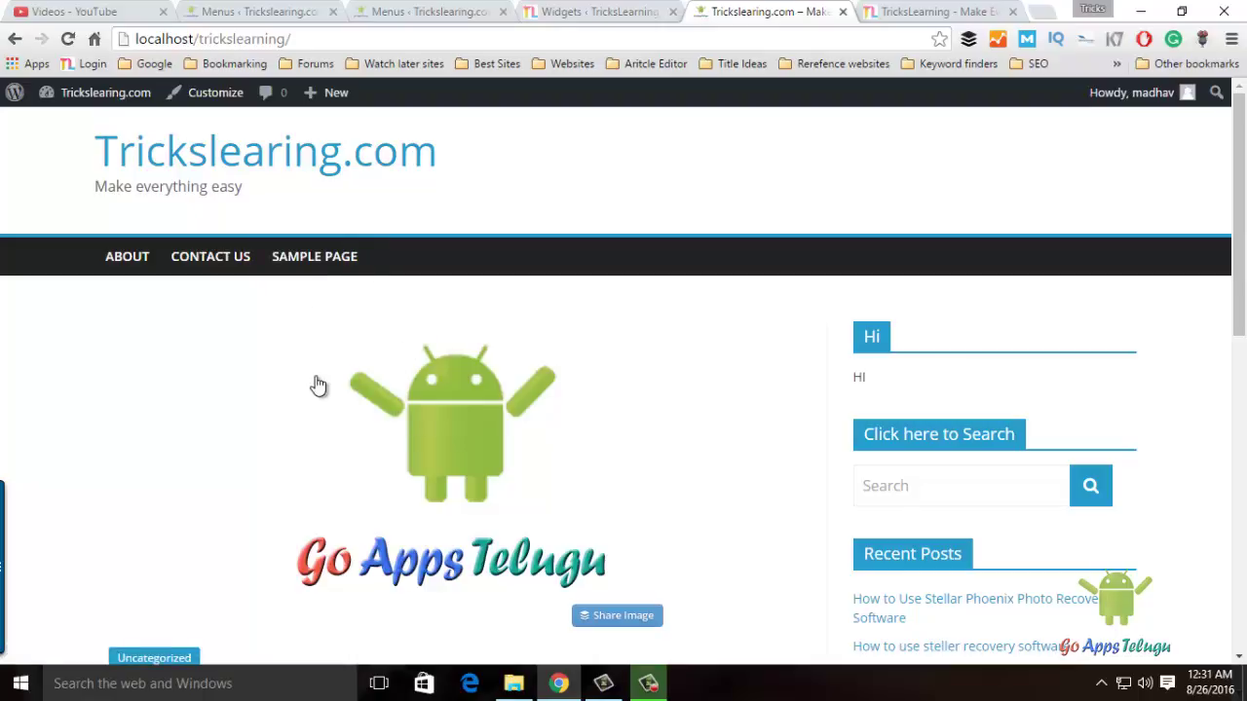
- Move Sample Page to the start of the Footer menu, nest About under it as a sub item, and save
click(230, 11)
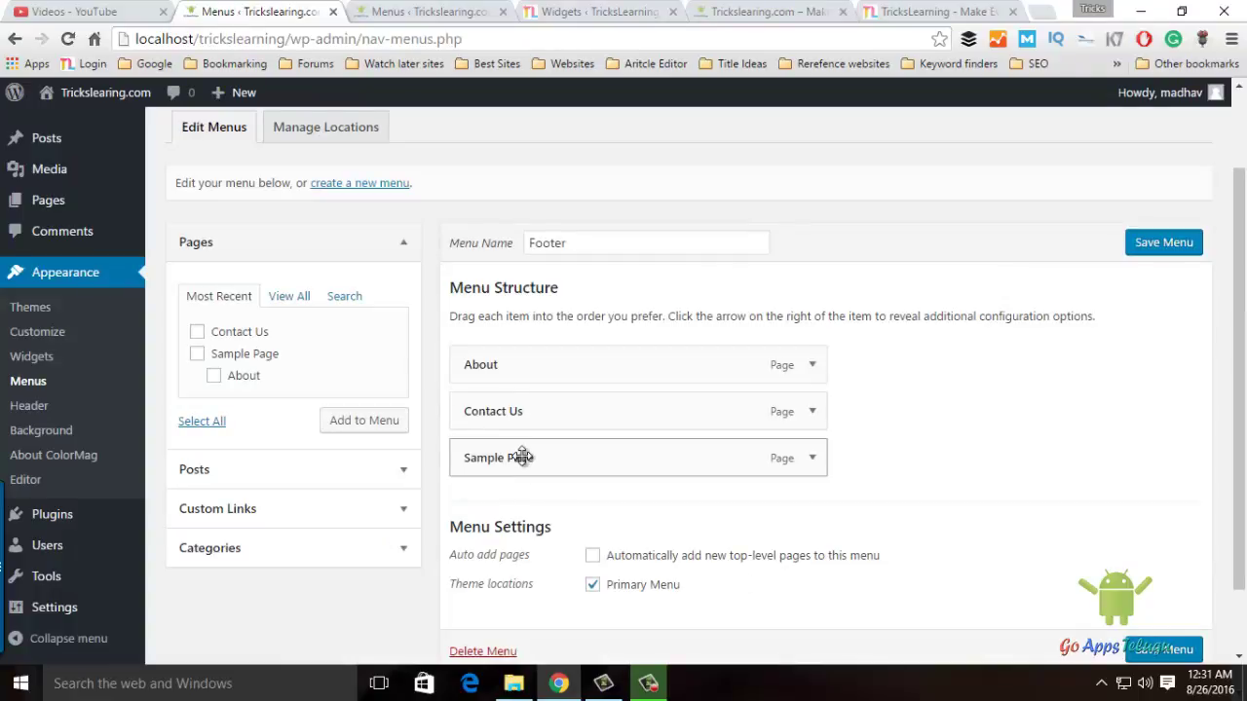
drag(523, 457, 529, 352)
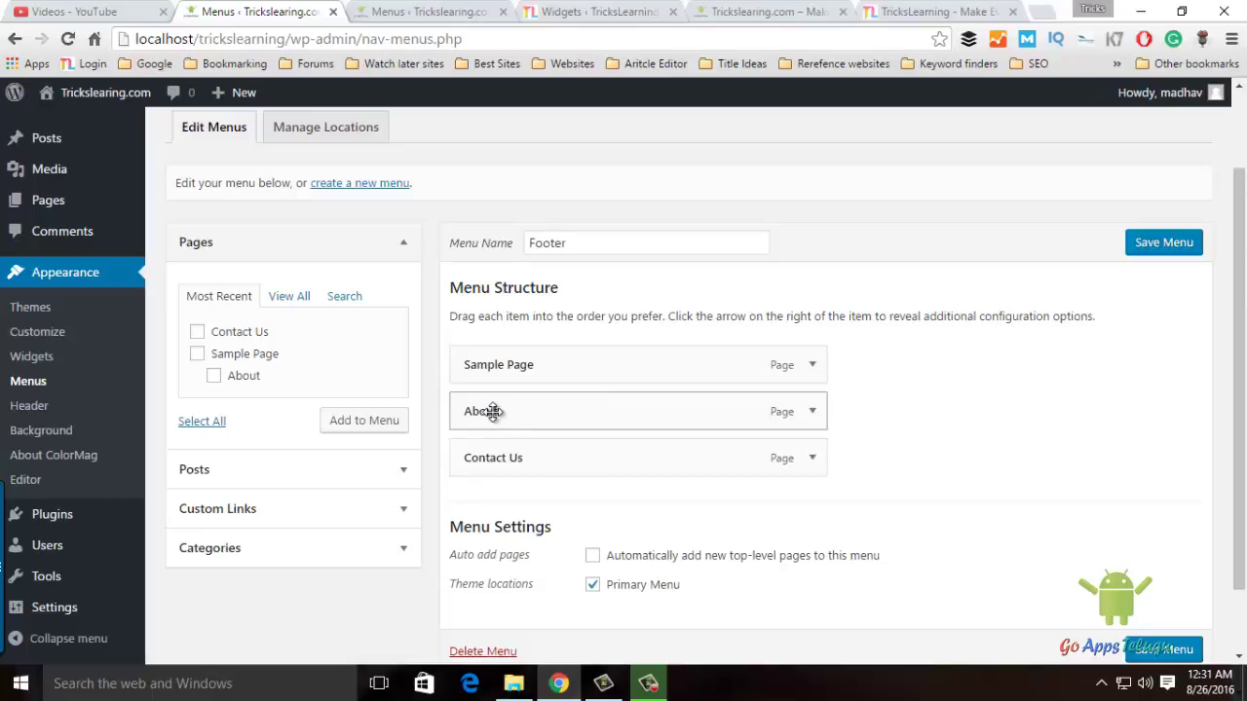
drag(496, 411, 494, 411)
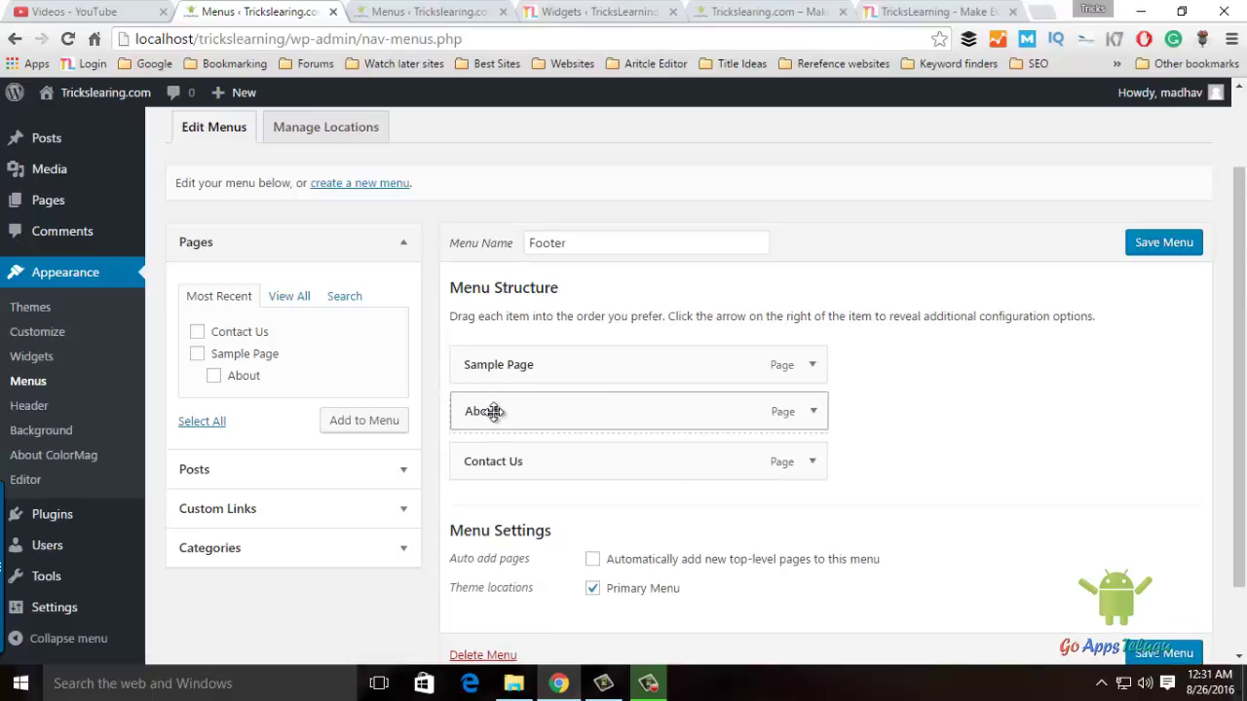
drag(494, 411, 539, 412)
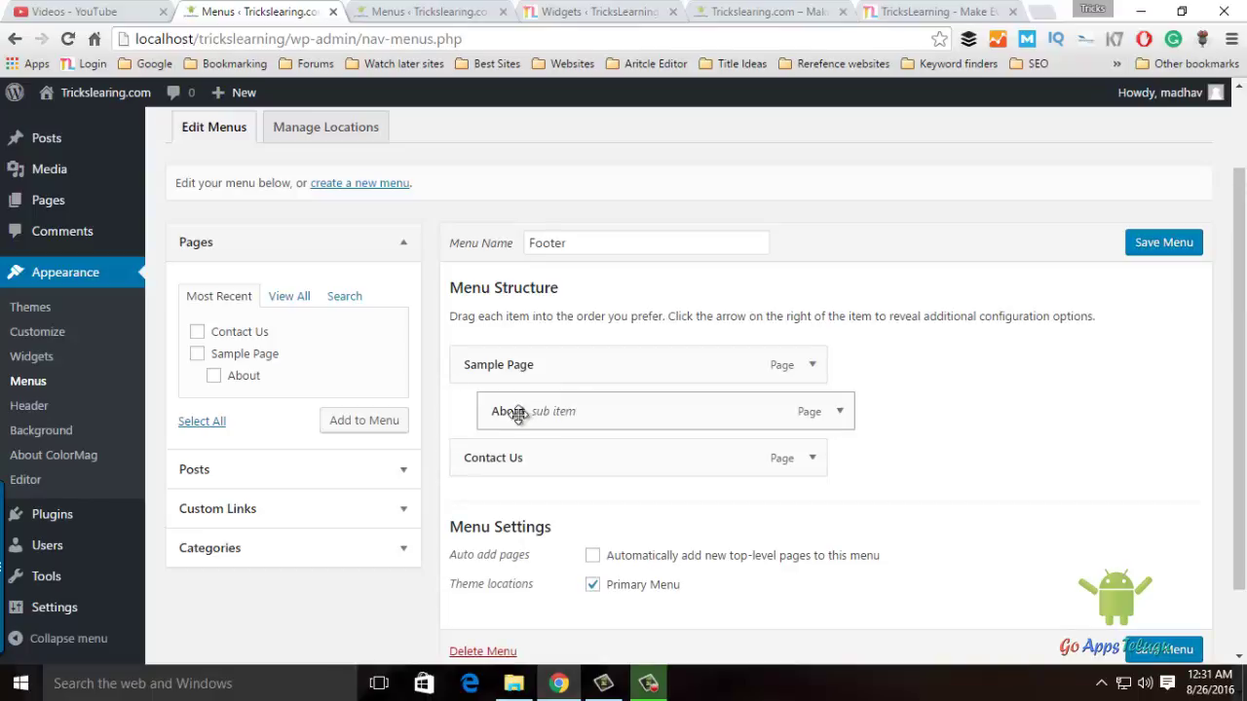
drag(505, 462, 576, 464)
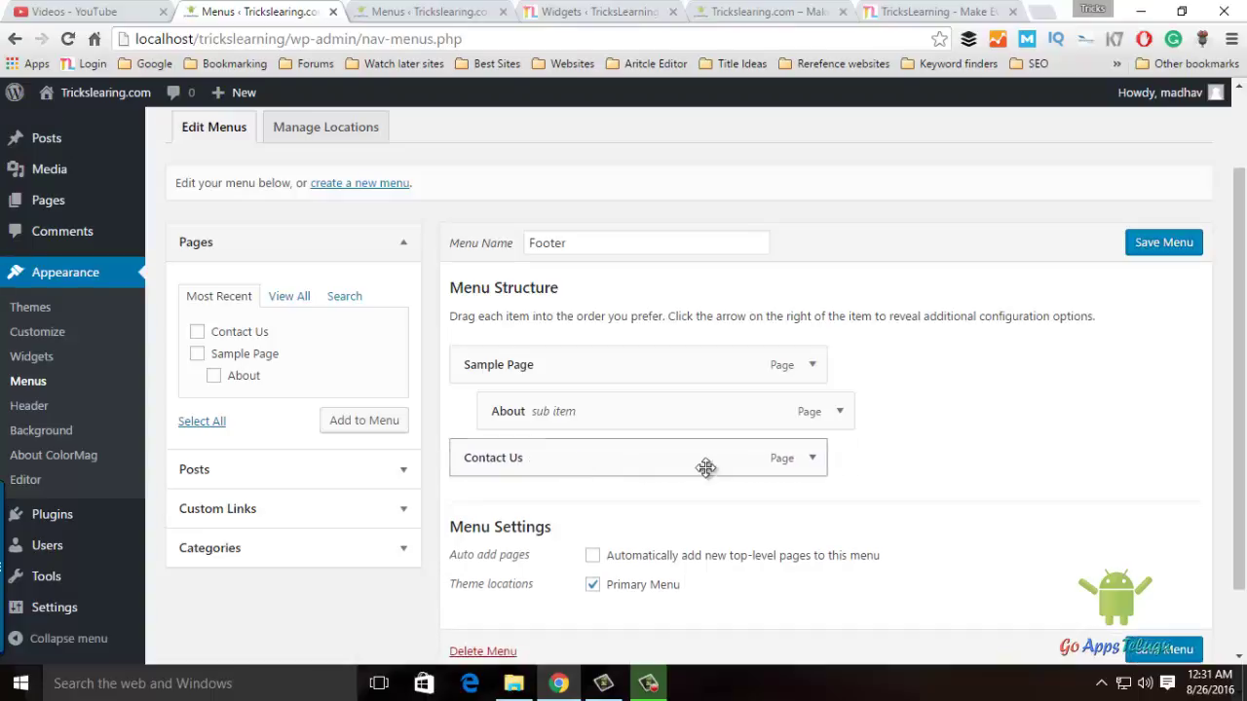
click(1163, 242)
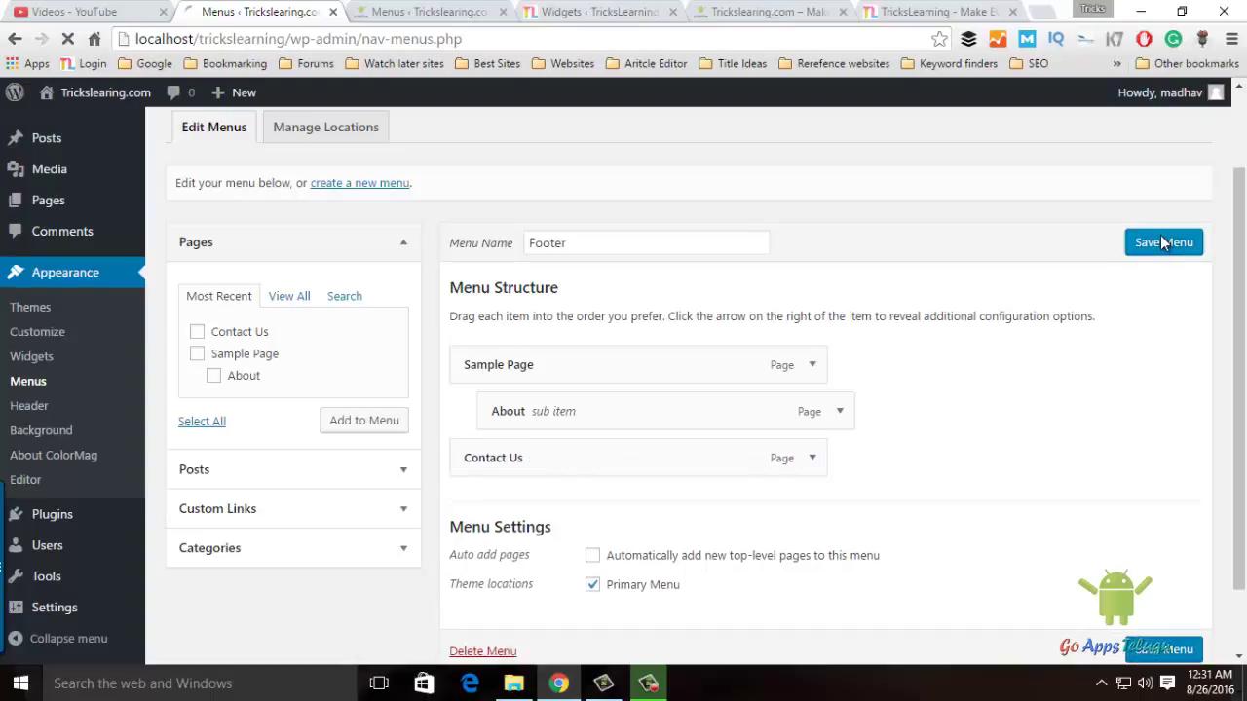
- Reload the front page and inspect the submenu under Sample Page, comparing it with the saved menu structure
click(740, 13)
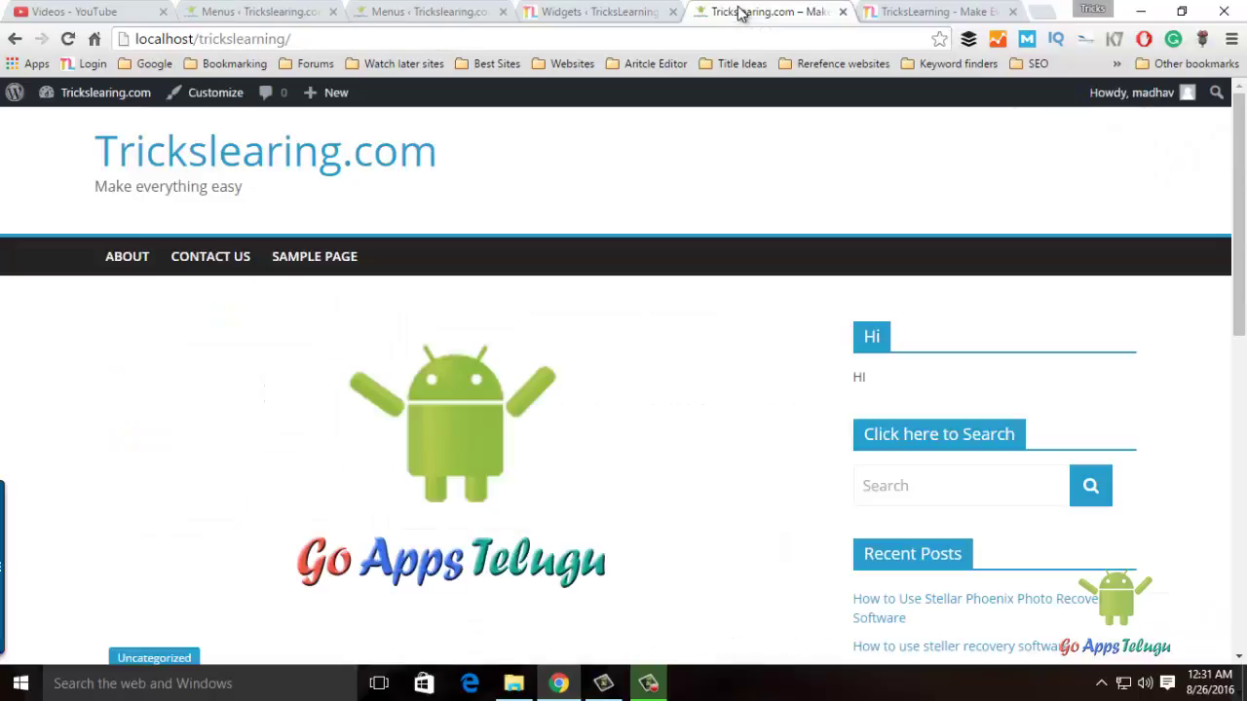
key(F5)
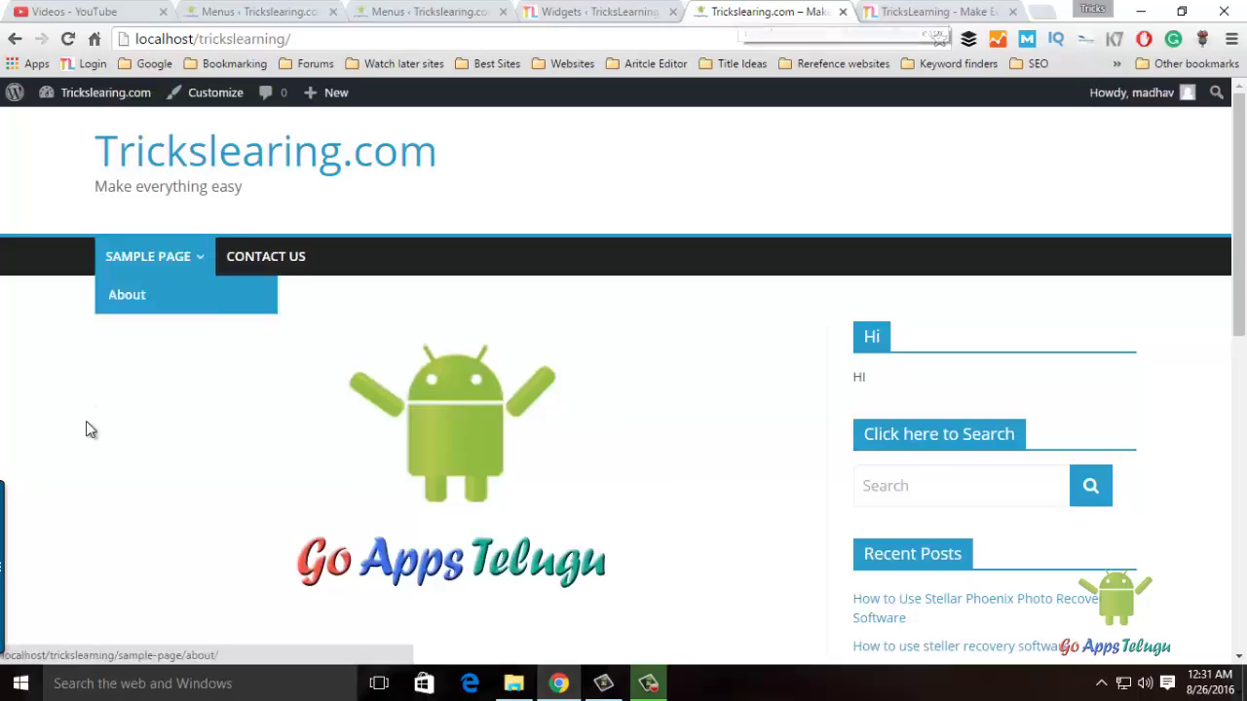
mouse_move(153, 268)
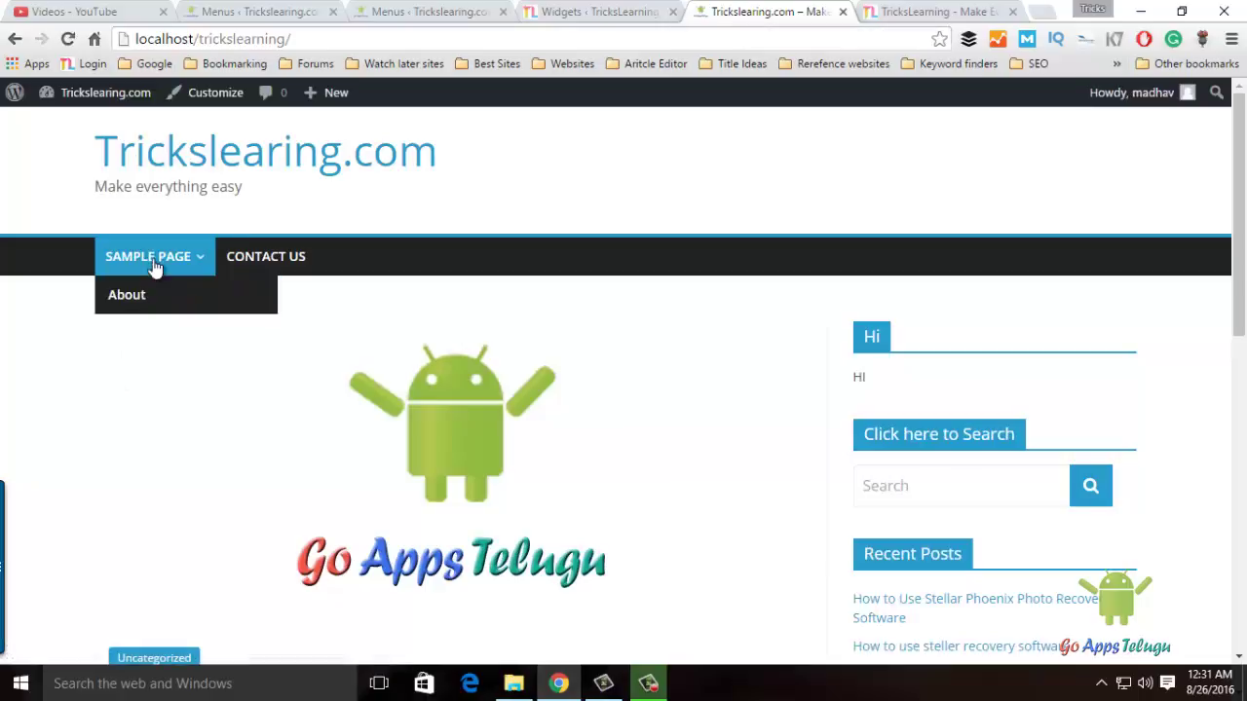
click(249, 12)
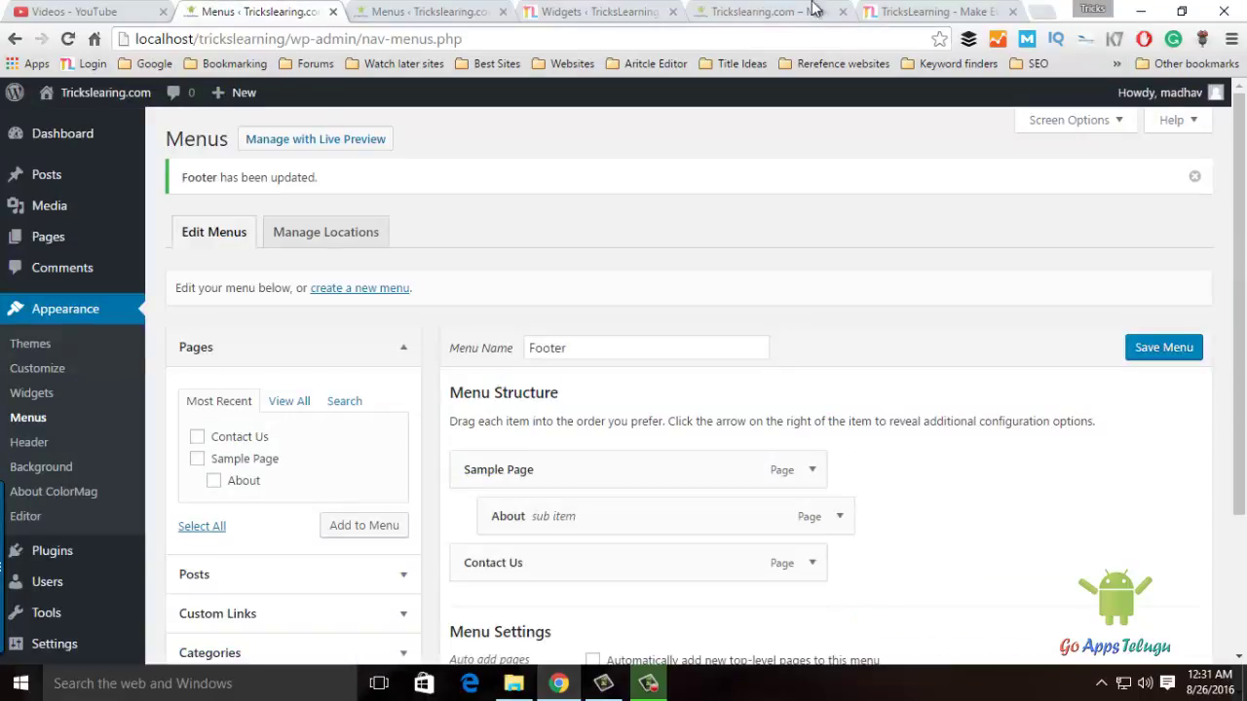
click(771, 14)
mouse_move(153, 256)
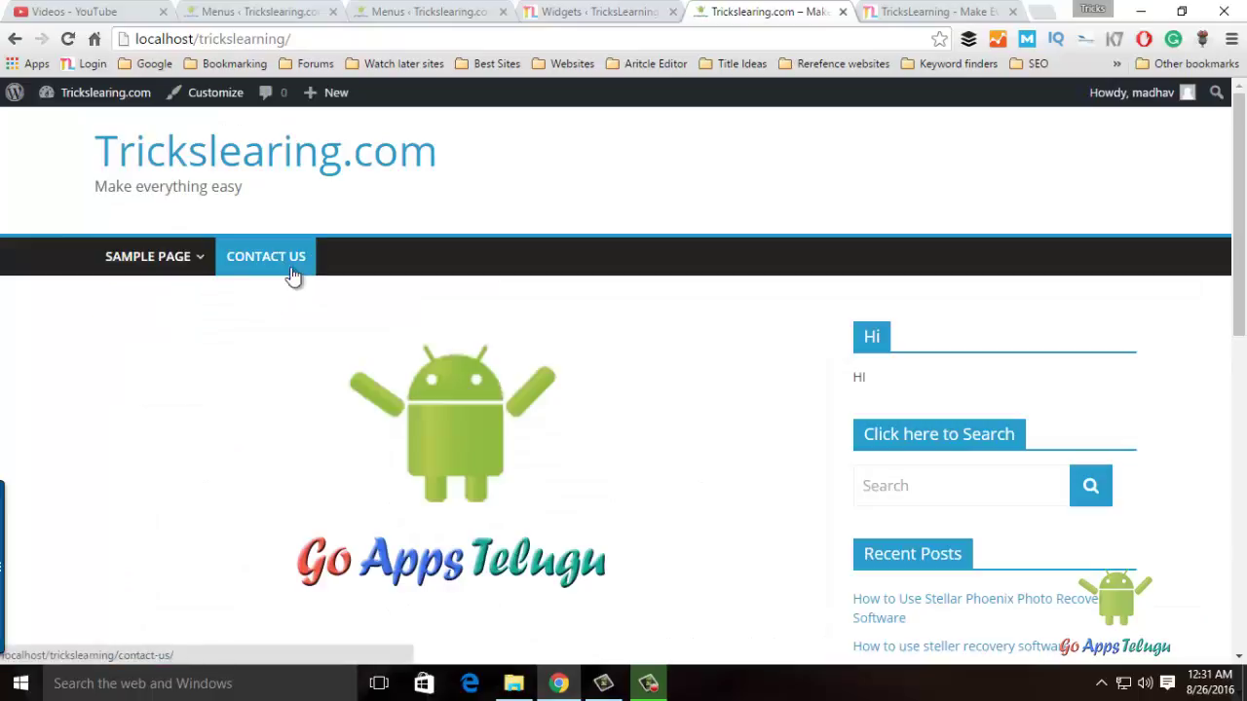
- Nest Contact Us under About as a second-level sub item in the Footer menu, save it, and reload the front page
click(255, 12)
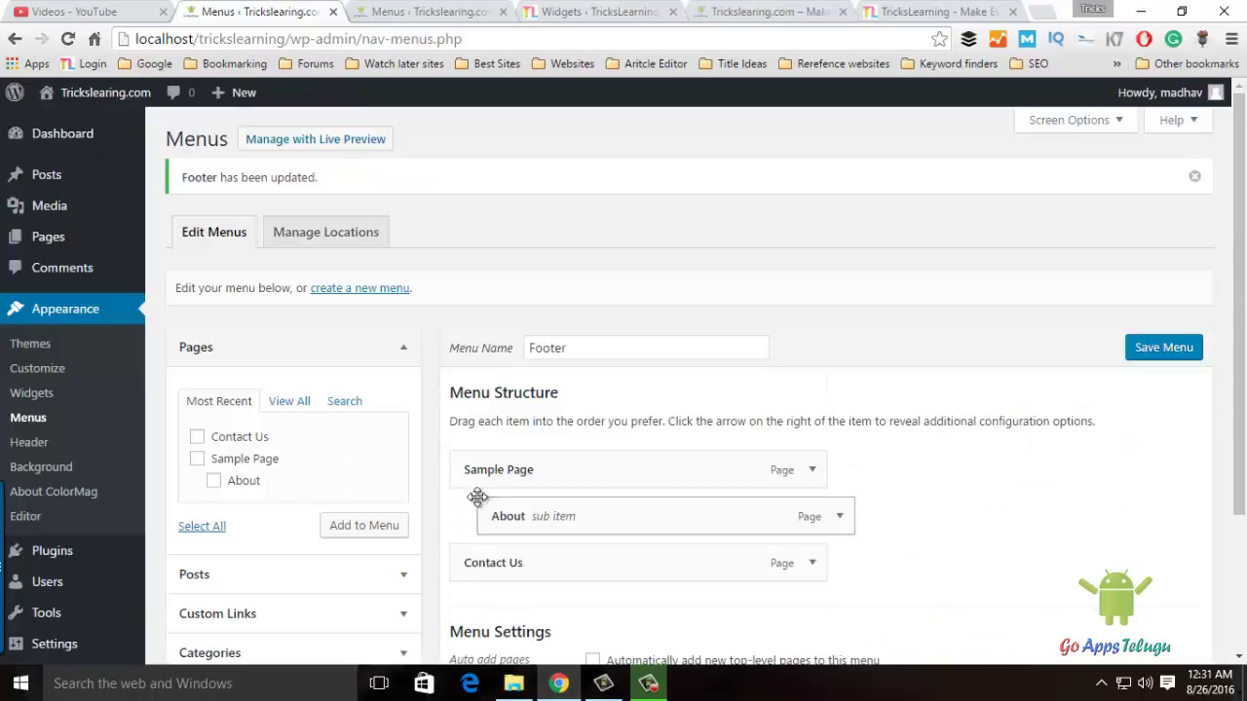
drag(485, 562, 574, 565)
click(1137, 354)
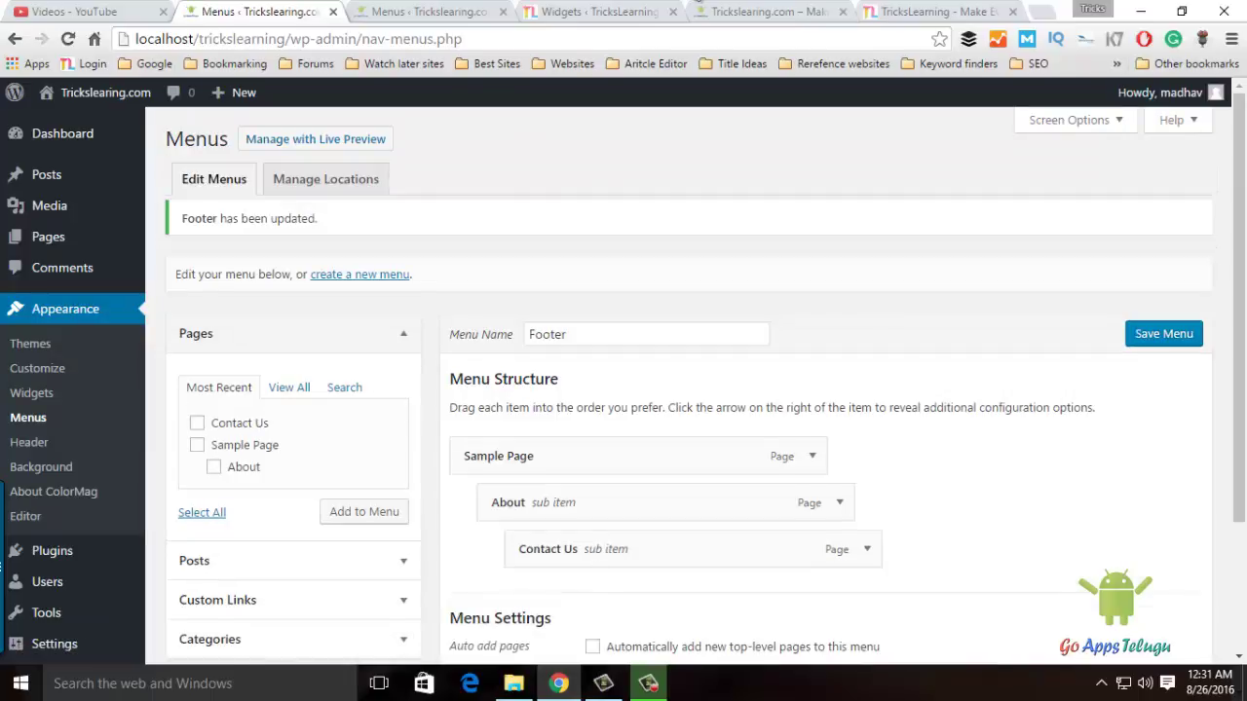
click(799, 27)
key(F5)
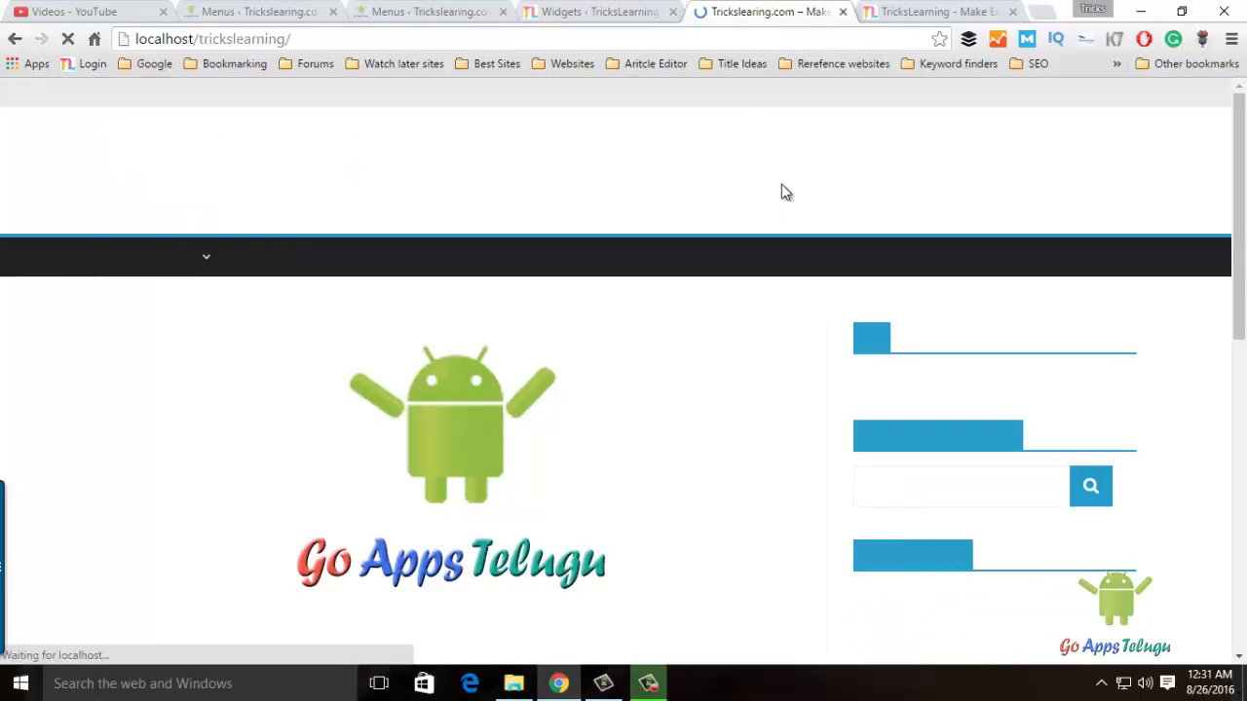
- Inspect the two-level submenu under Sample Page on the front page and return to the Footer menu's editor
mouse_move(164, 261)
mouse_move(161, 287)
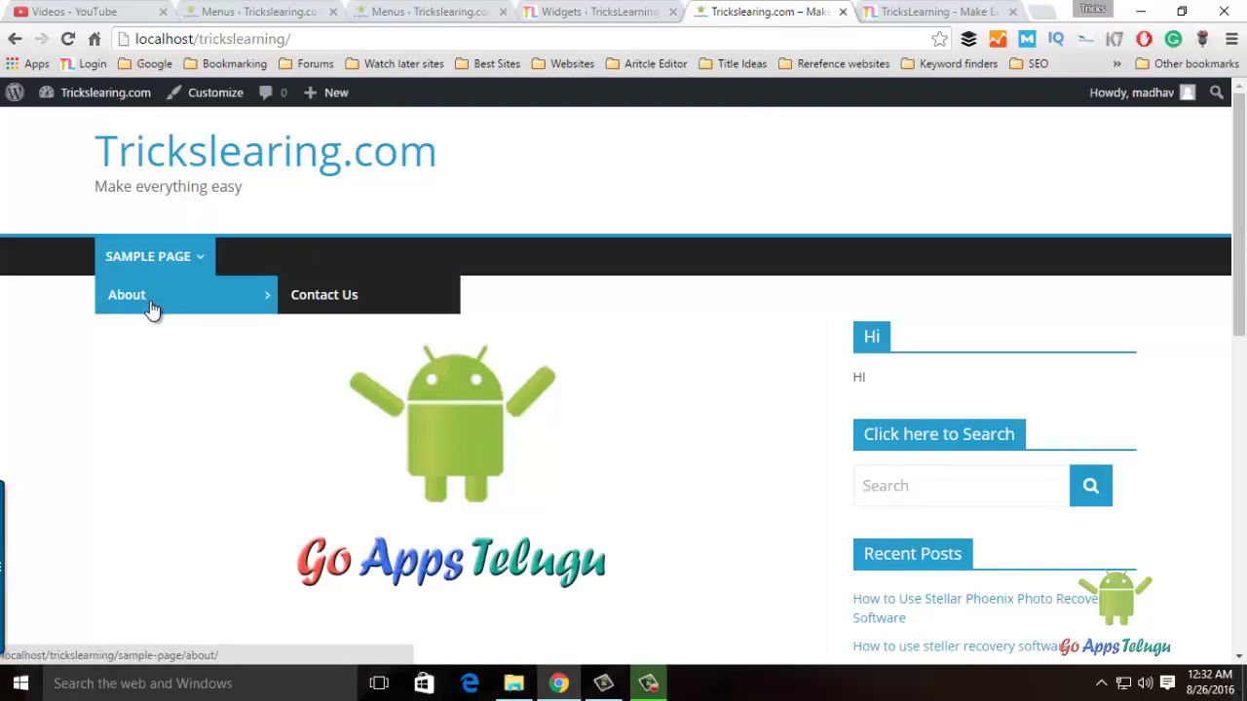
click(272, 10)
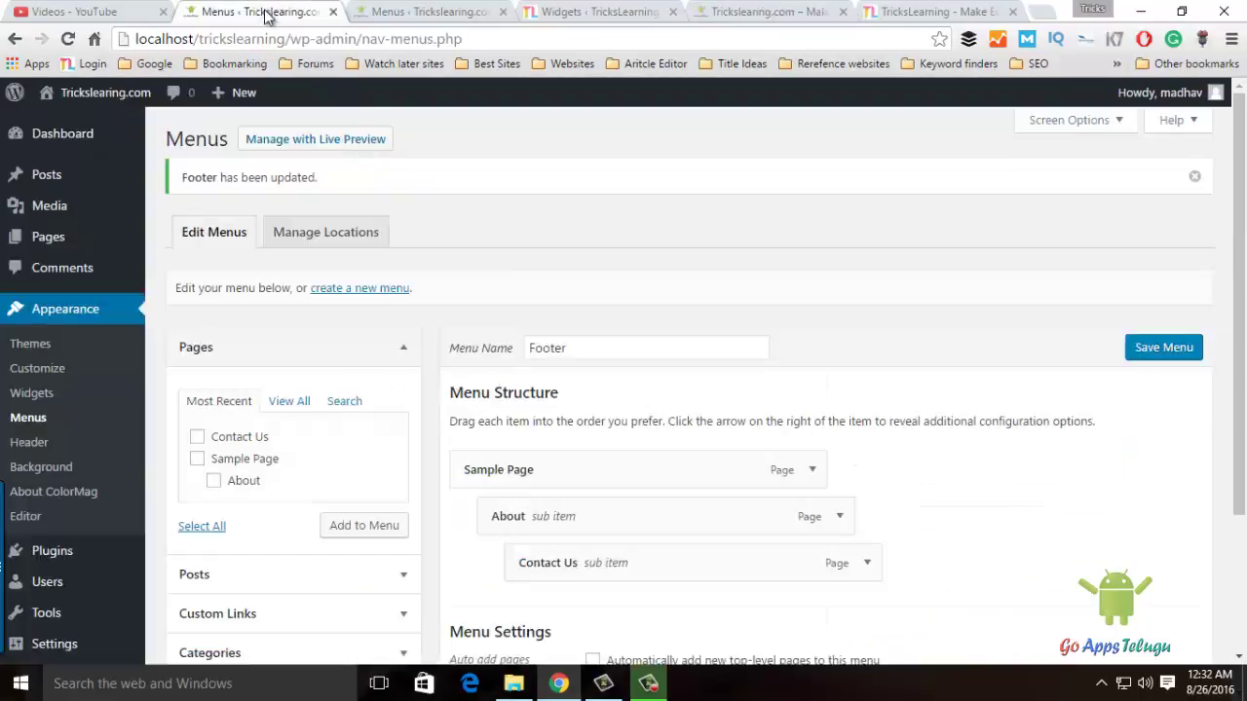
- Add the post "How to Use Stellar Phoenix Photo Recovery Software" to the Footer menu and nest it under About, level with Contact Us
drag(1241, 272, 1242, 387)
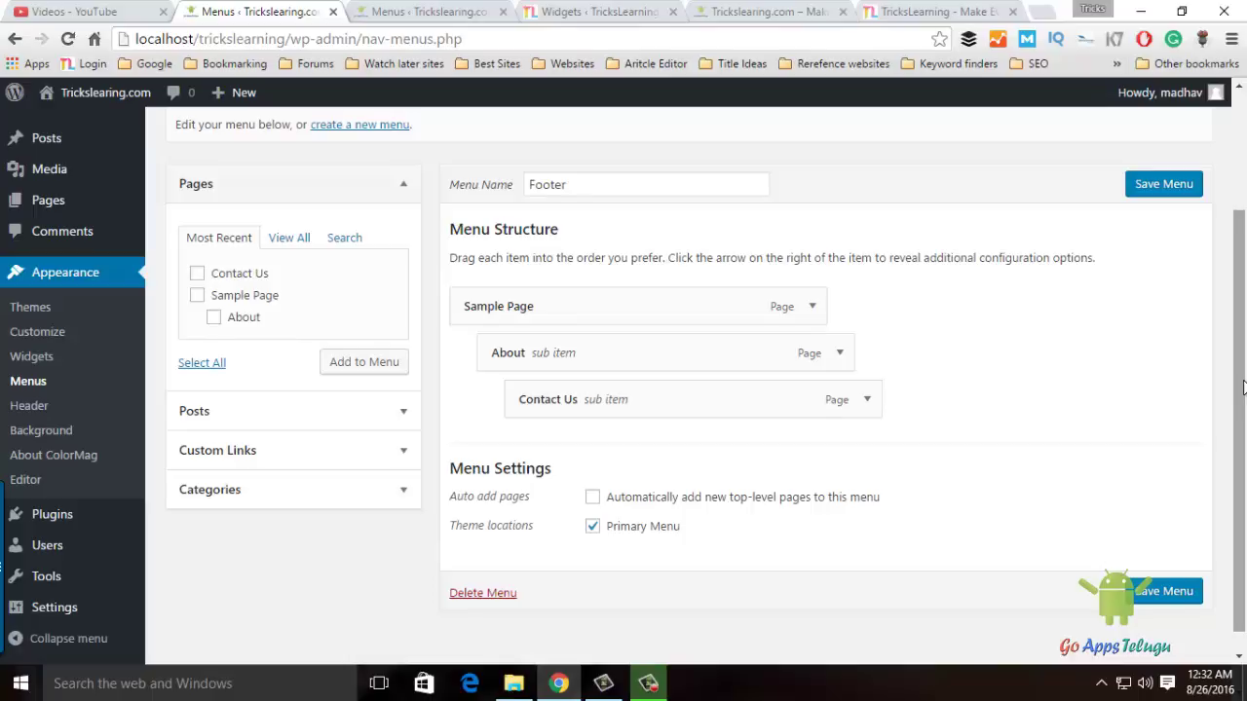
scroll(1243, 388, down, 1)
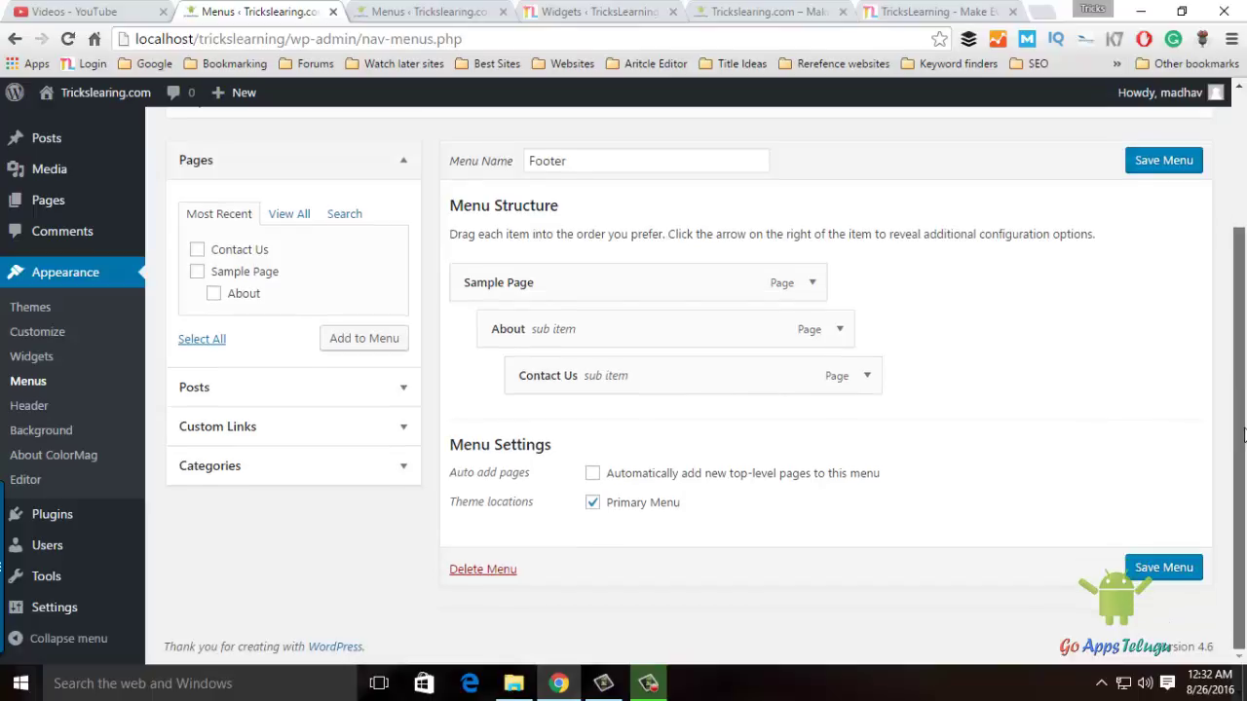
click(276, 390)
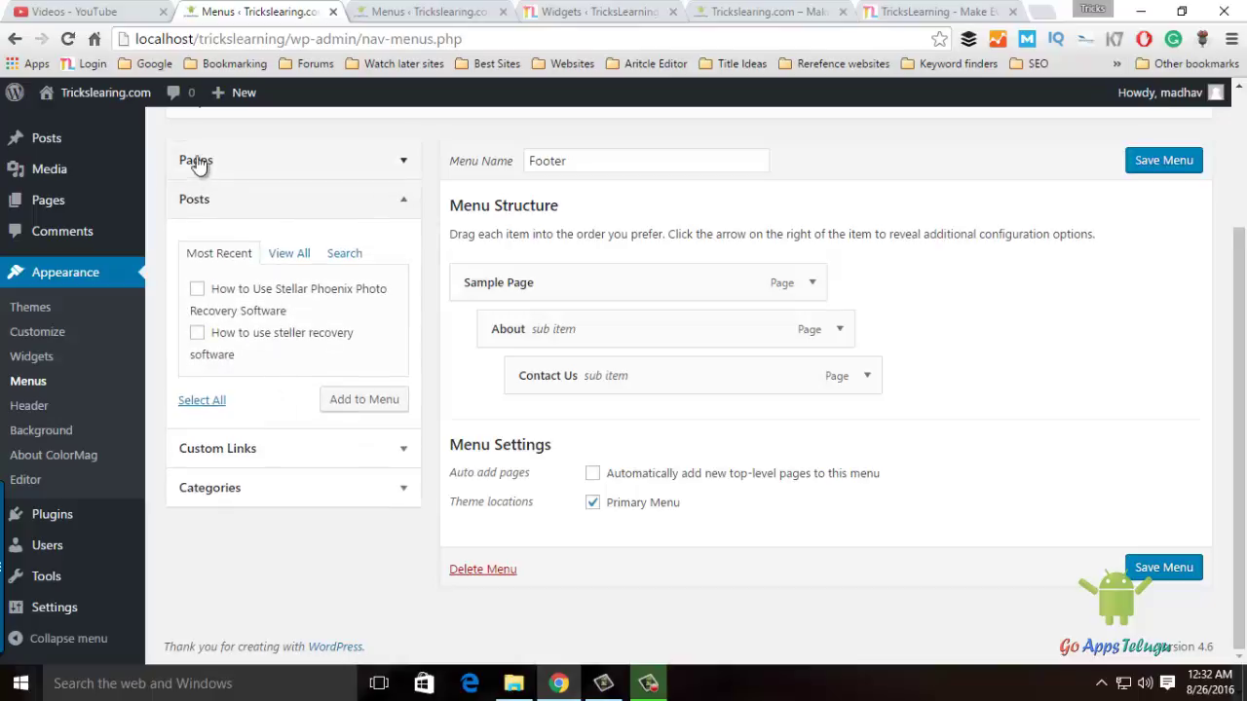
click(196, 288)
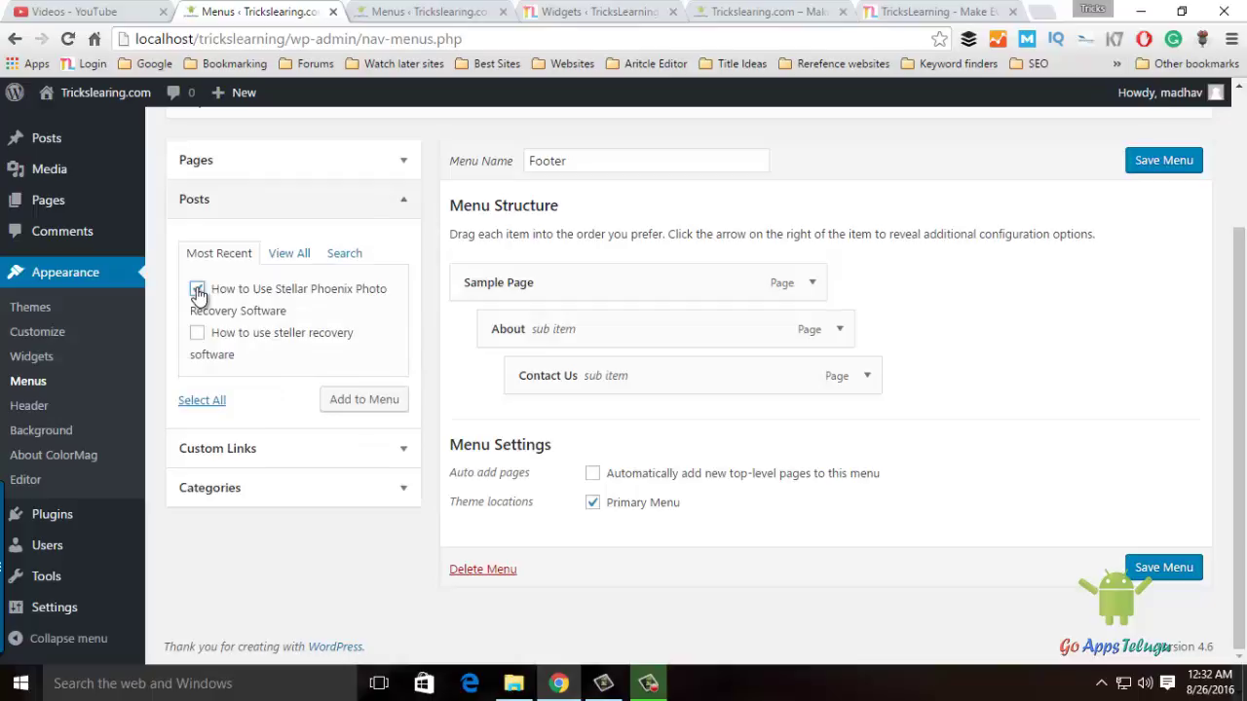
click(378, 404)
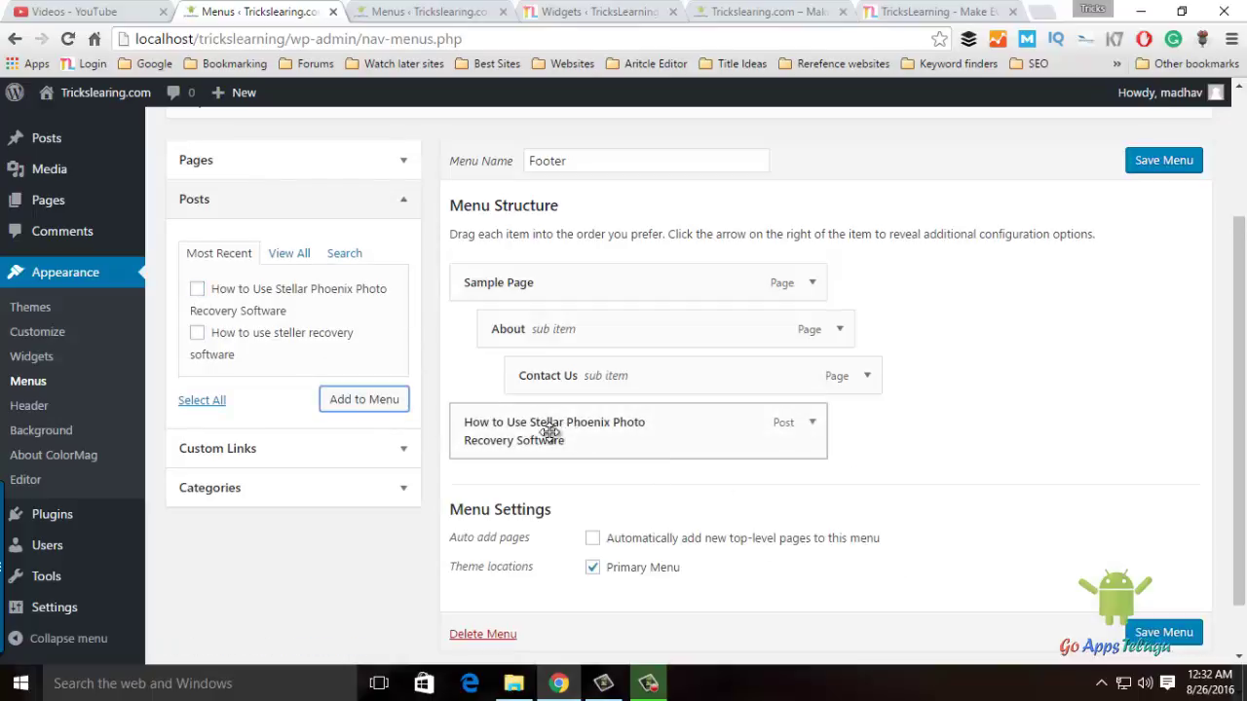
drag(549, 431, 624, 440)
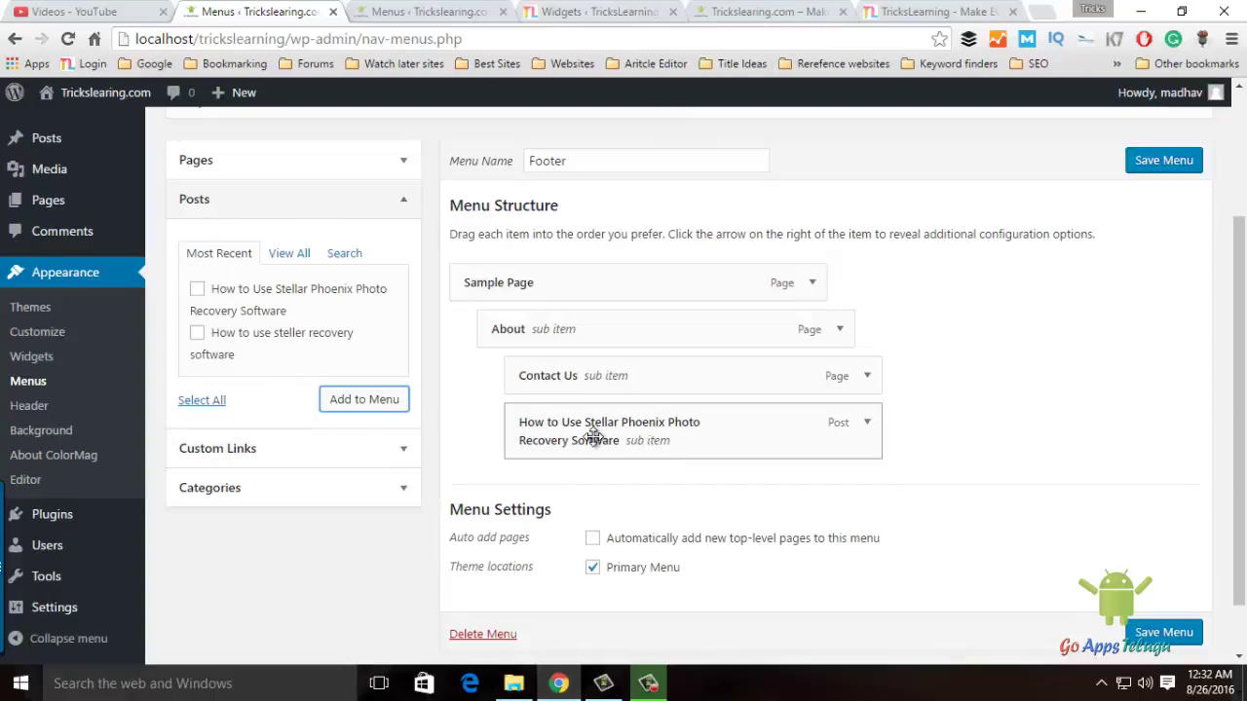
- Add a custom link with the link text "tricks website" to the Footer menu
click(269, 458)
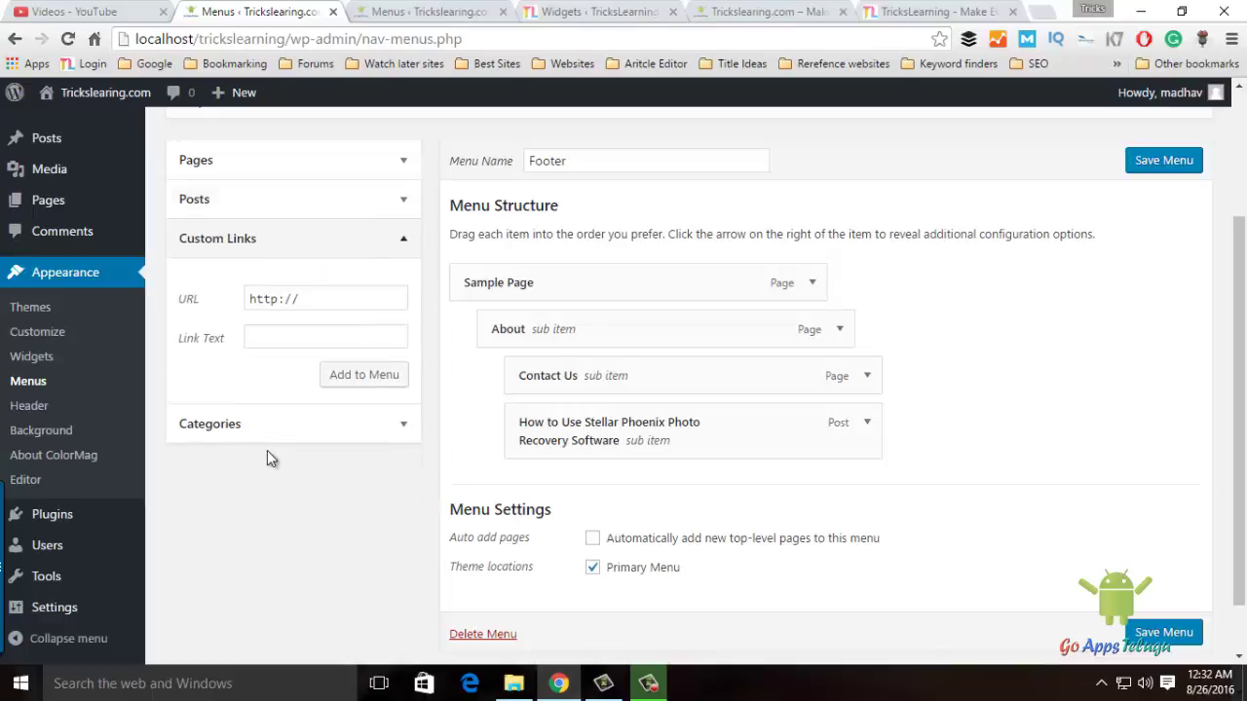
click(334, 299)
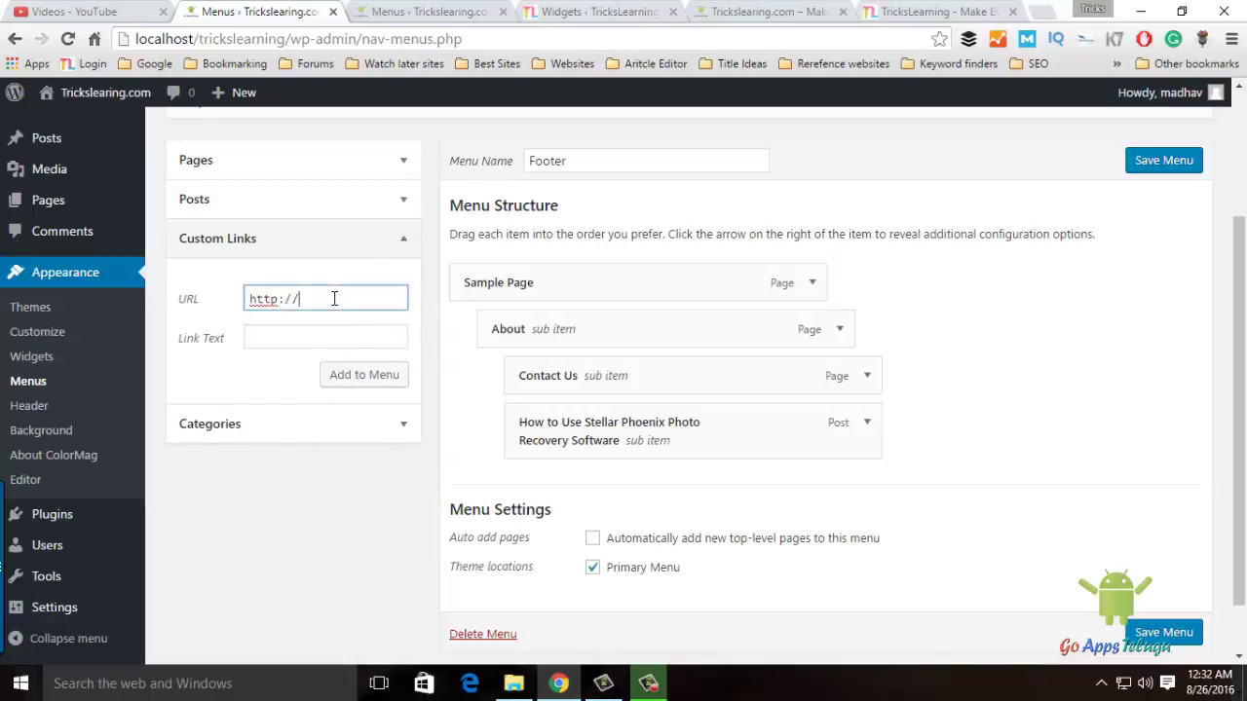
click(296, 340)
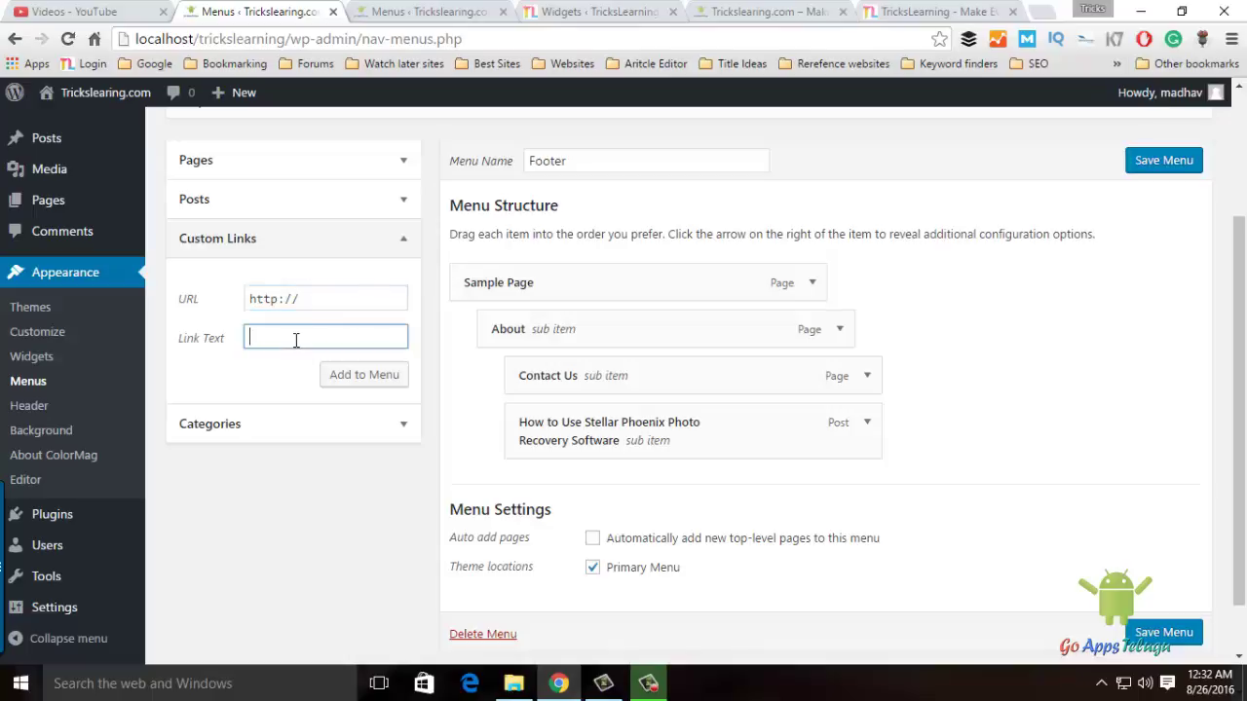
click(361, 291)
click(356, 380)
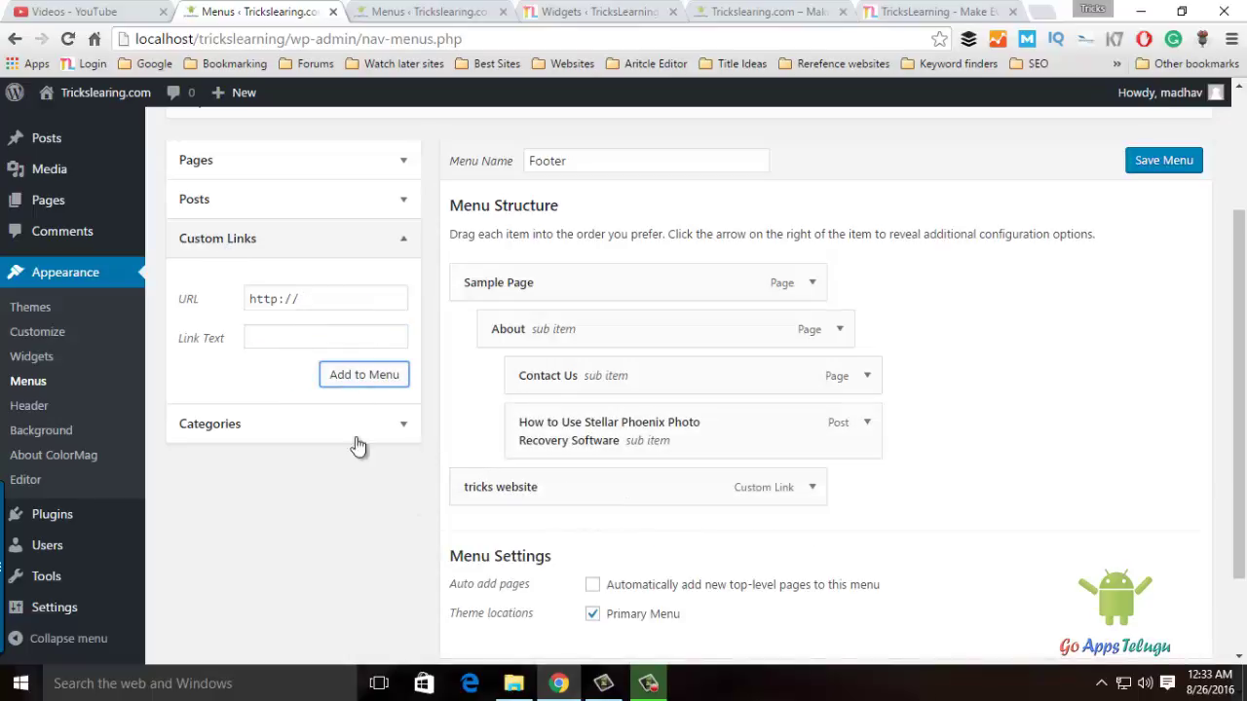
- Try to add the Uncategorized category to the Footer menu and save the menu
click(197, 429)
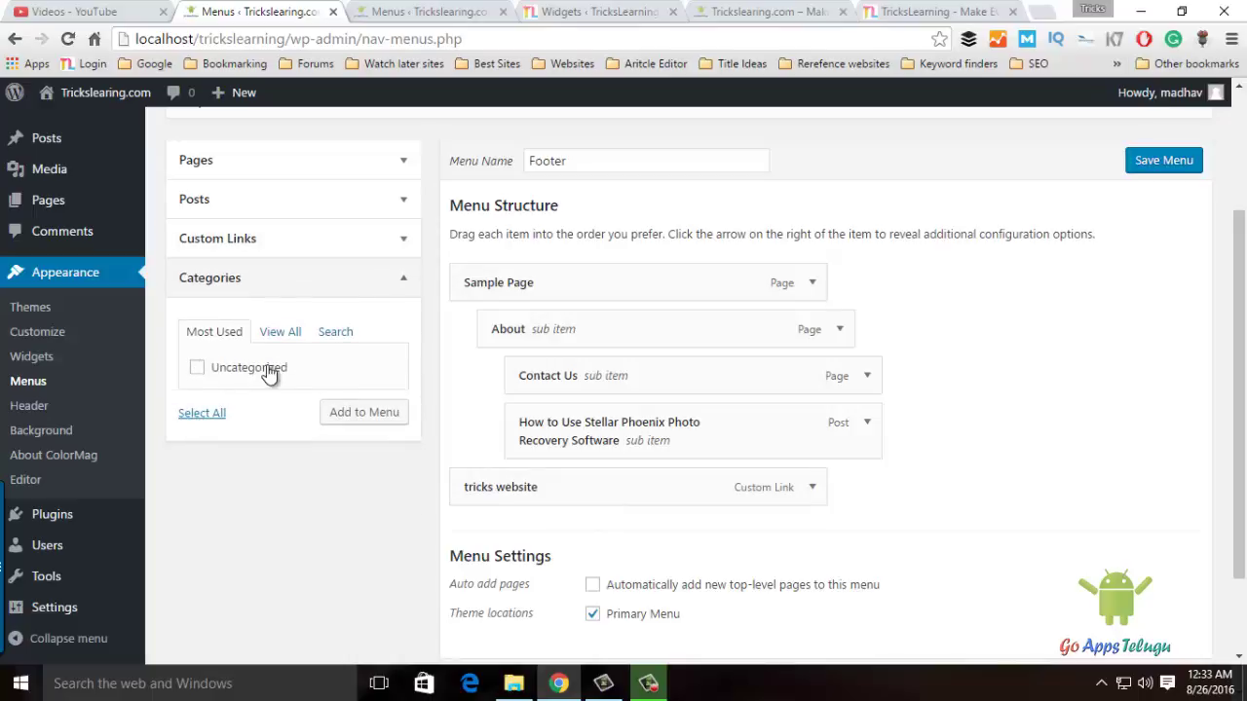
click(198, 368)
click(331, 412)
click(1161, 168)
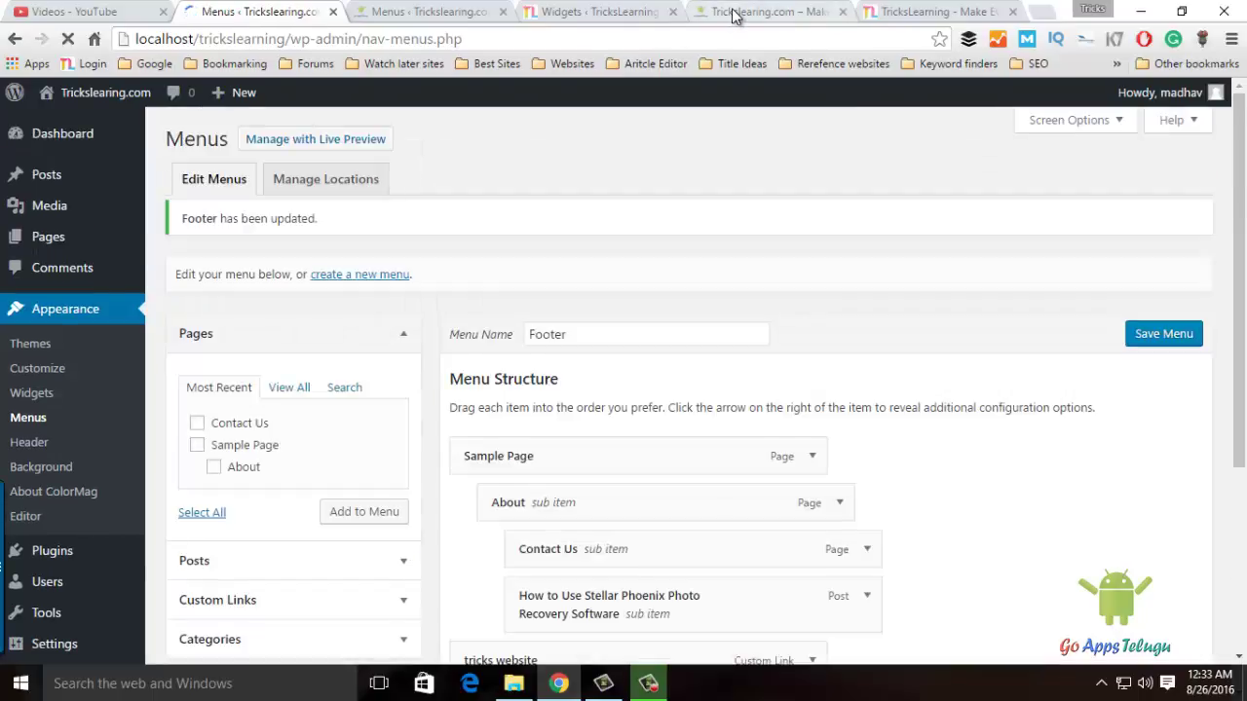
- Reload the front page, inspect the Sample Page submenu and Tricks Website item, and compare them with the saved Footer menu structure
click(730, 12)
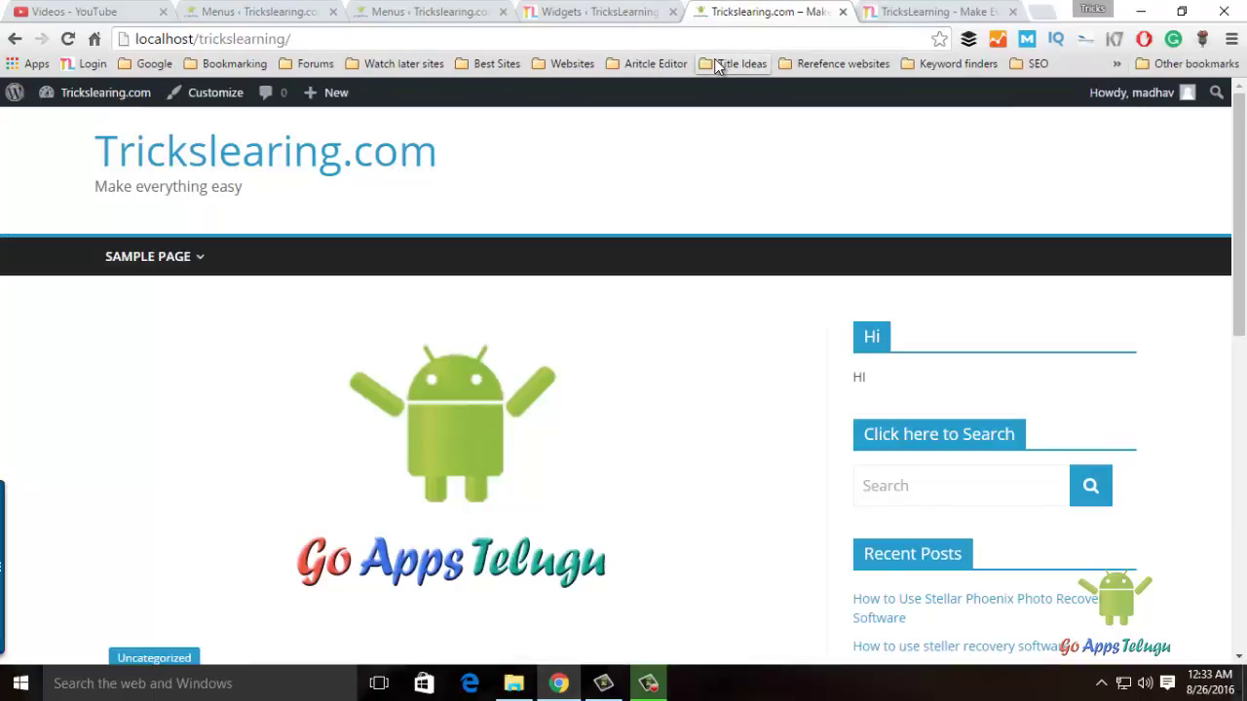
key(F5)
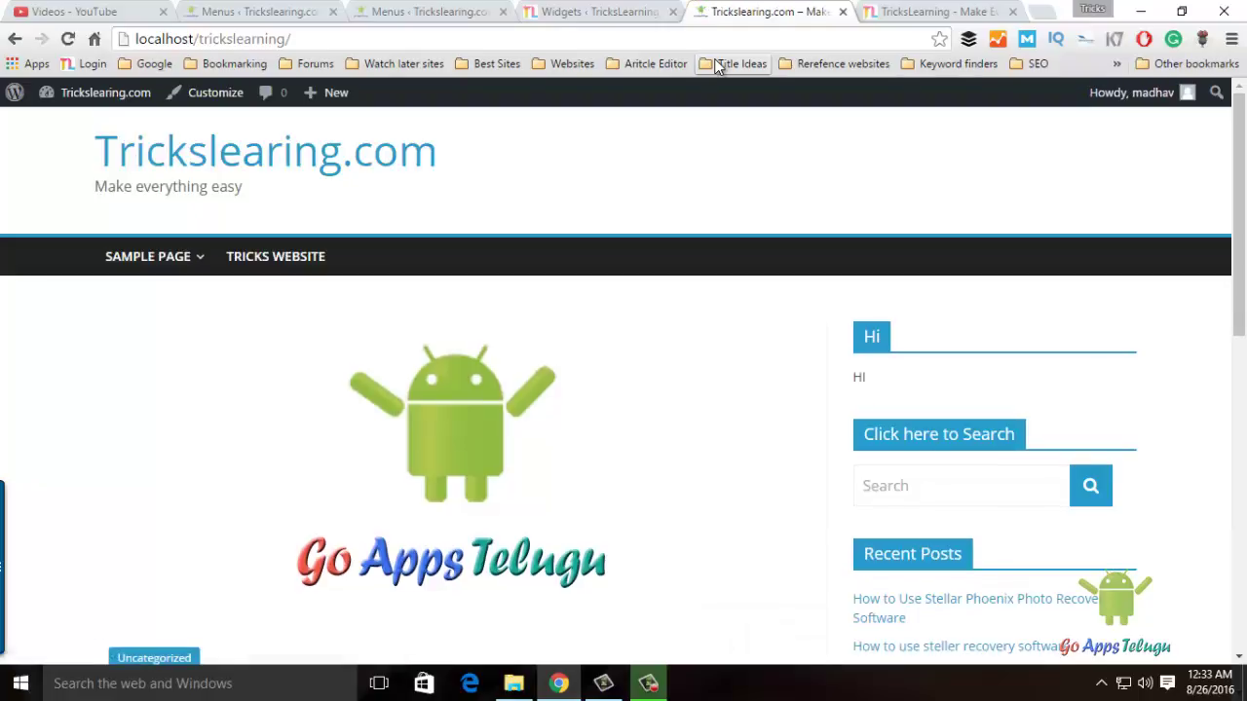
mouse_move(137, 256)
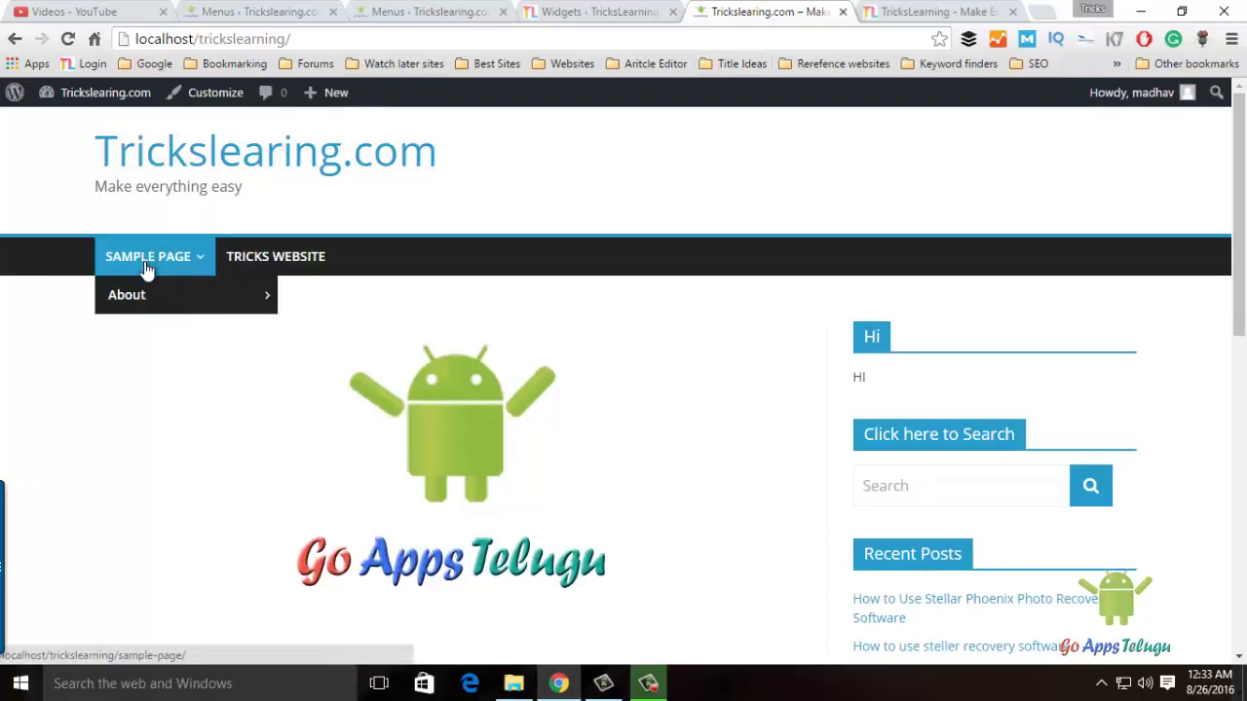
mouse_move(146, 292)
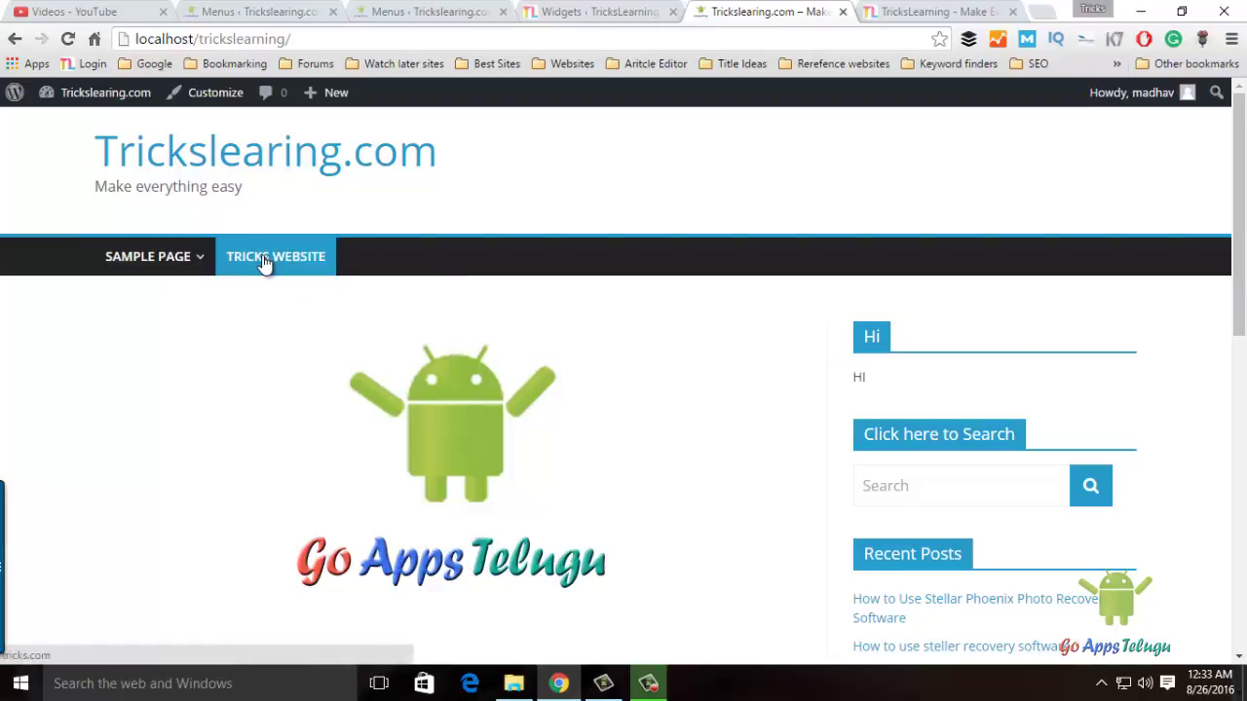
click(291, 13)
drag(1245, 269, 1244, 331)
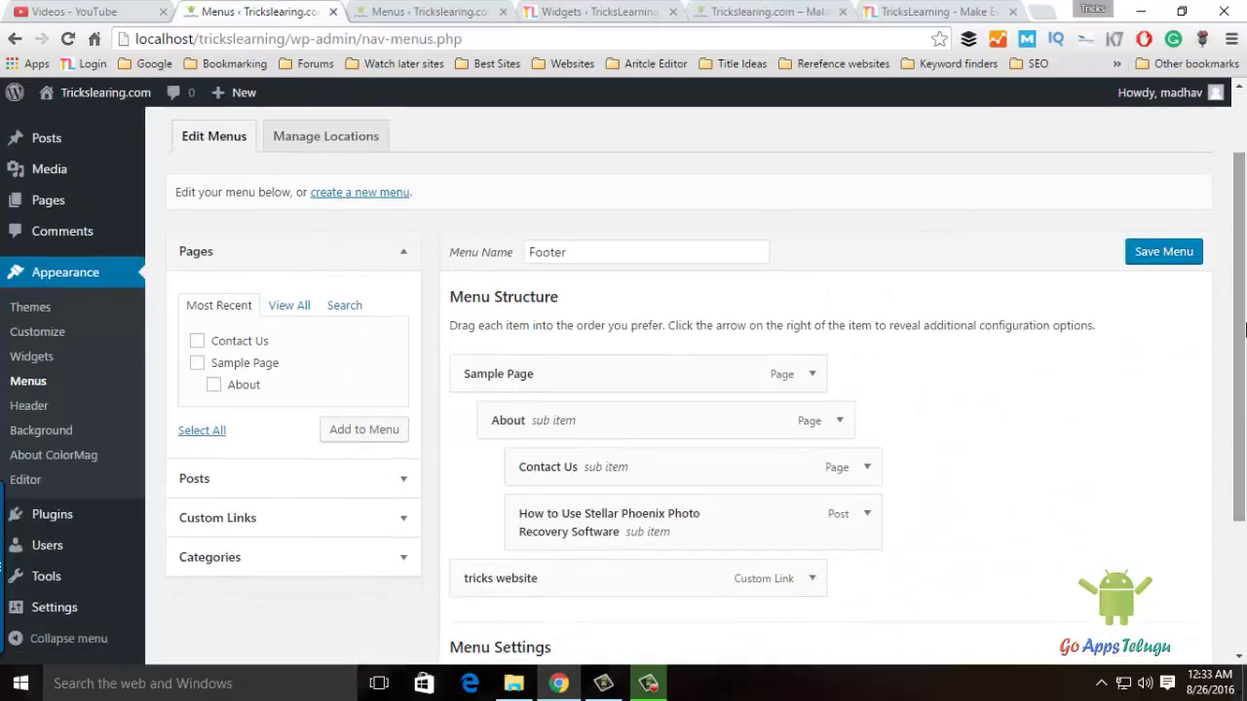